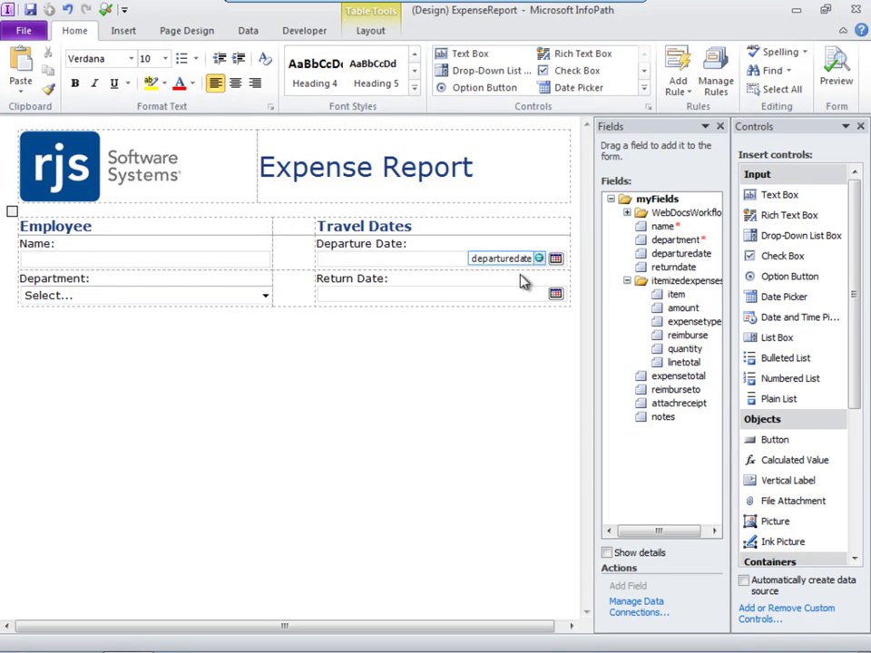
- Insert a one-column, two-row table below the Employee and Travel Dates section and set its column width to 650 px
{"action": "left_click", "coordinate": [575, 299]}
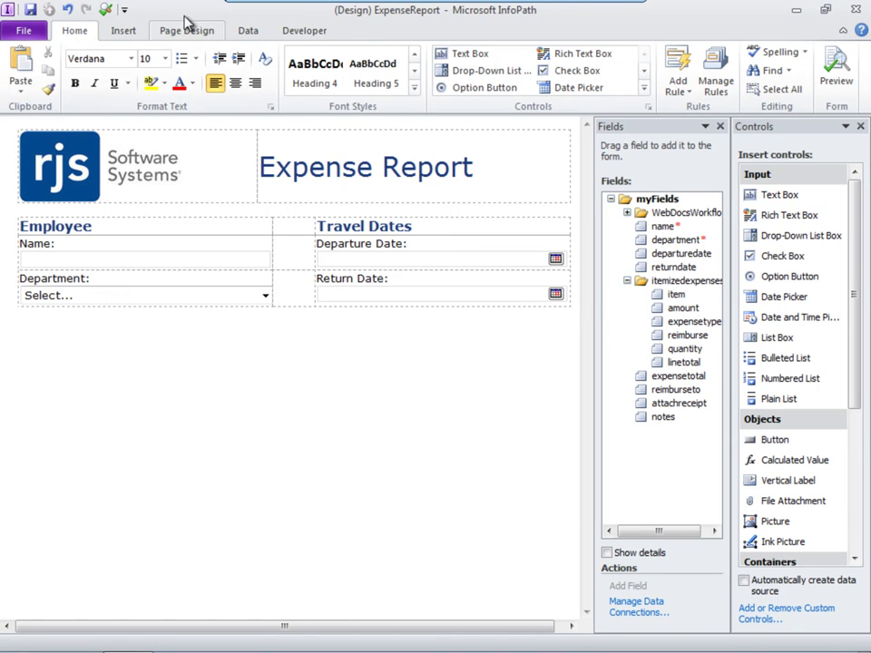
{"action": "left_click", "coordinate": [127, 33]}
{"action": "left_click", "coordinate": [28, 80]}
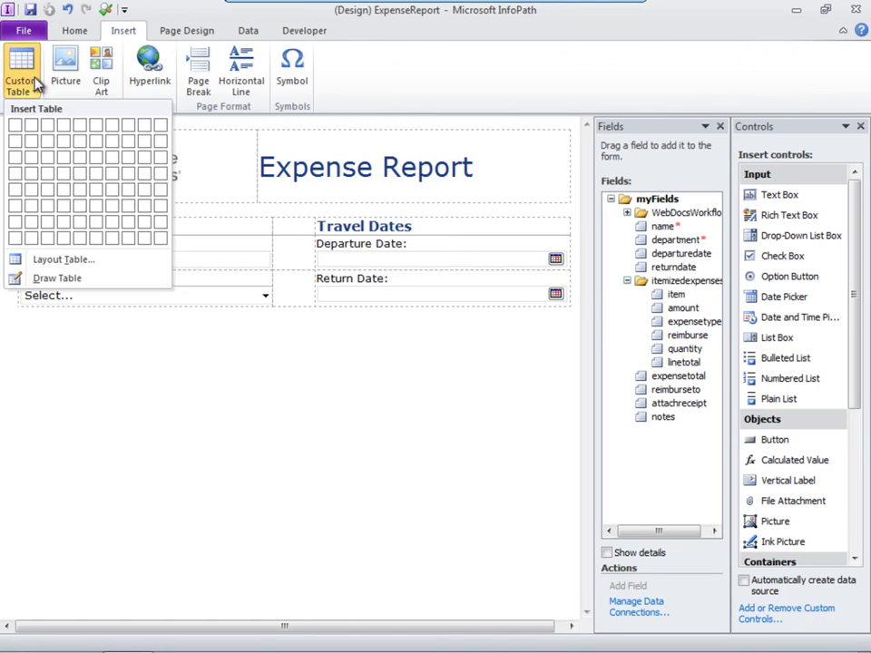
{"action": "left_click", "coordinate": [16, 145]}
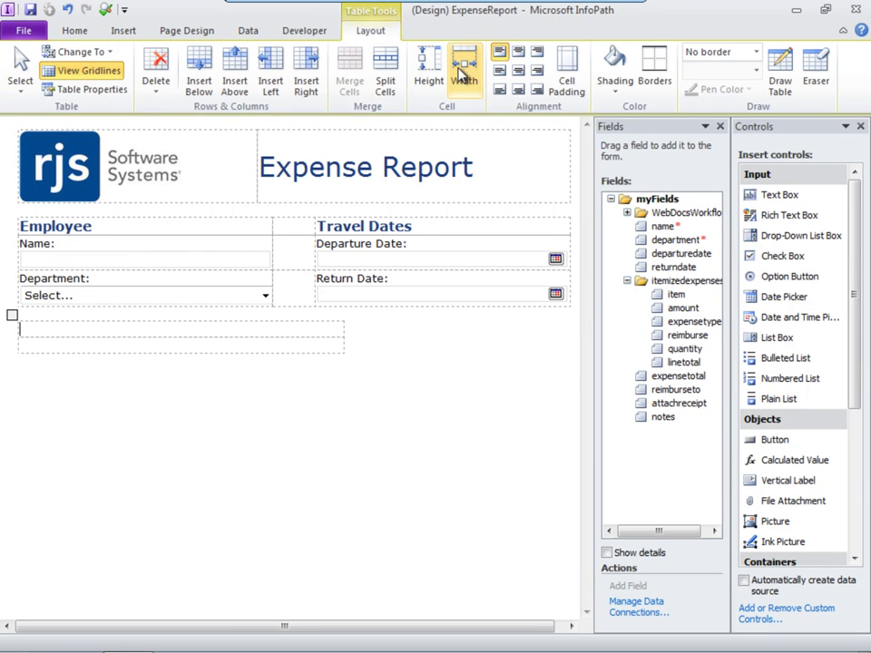
{"action": "left_click", "coordinate": [467, 78]}
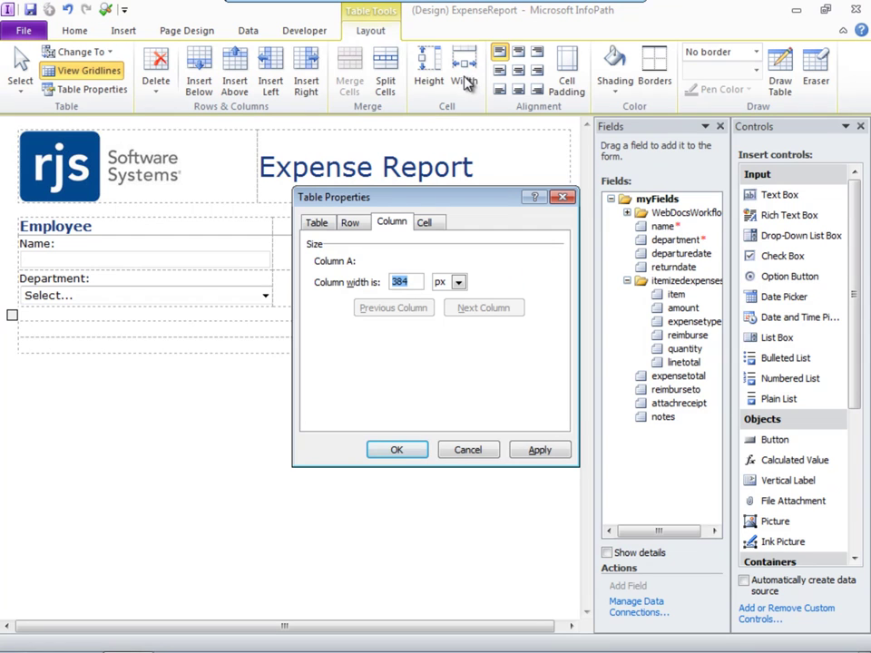
{"action": "type", "text": "650"}
{"action": "left_click", "coordinate": [396, 446]}
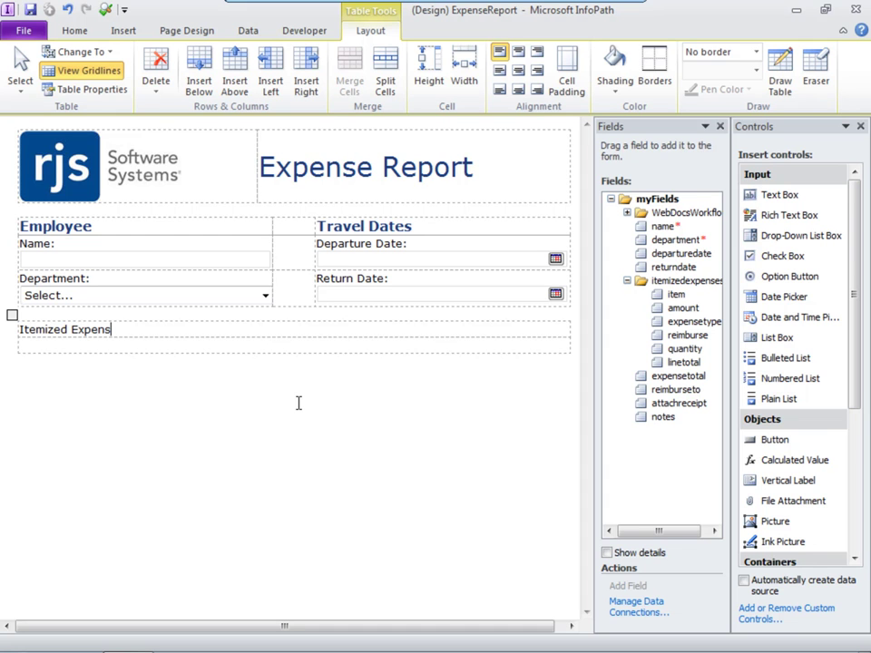
- Enter "Itemized Expenses" in the new table's first row and apply the Heading 4 style
{"action": "left_click", "coordinate": [70, 34]}
{"action": "left_click", "coordinate": [414, 88]}
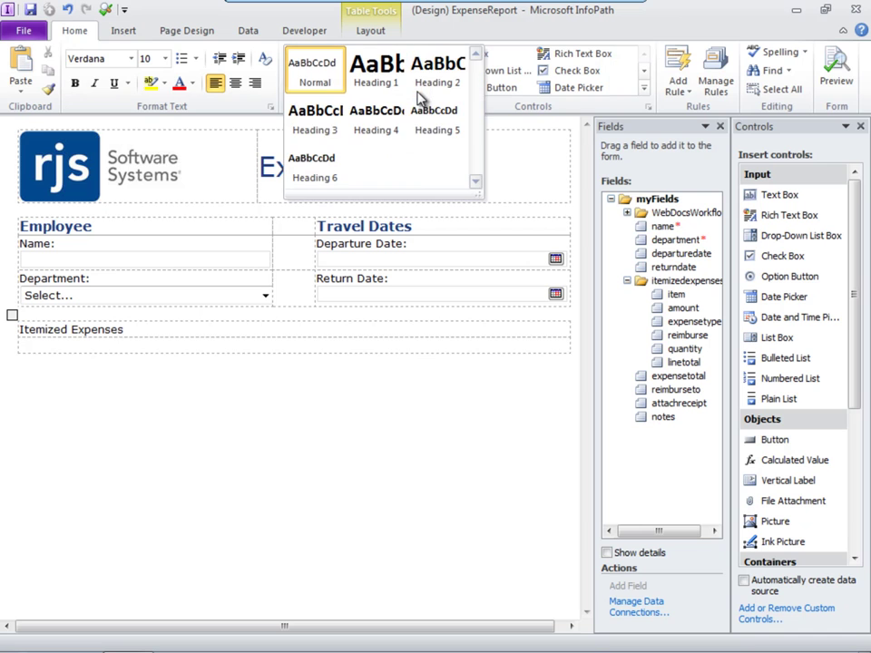
{"action": "left_click", "coordinate": [390, 133]}
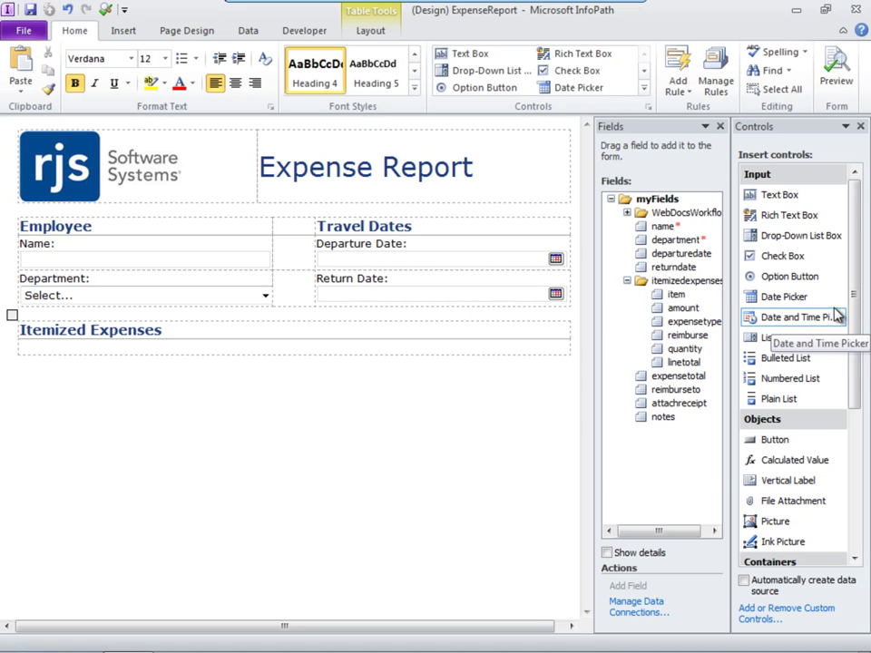
- Add a Repeating Table below the Itemized Expenses heading, bound to the itemizedexpenses group with its Repeating property enabled
{"action": "left_click_drag", "start_coordinate": [857, 303], "coordinate": [857, 379]}
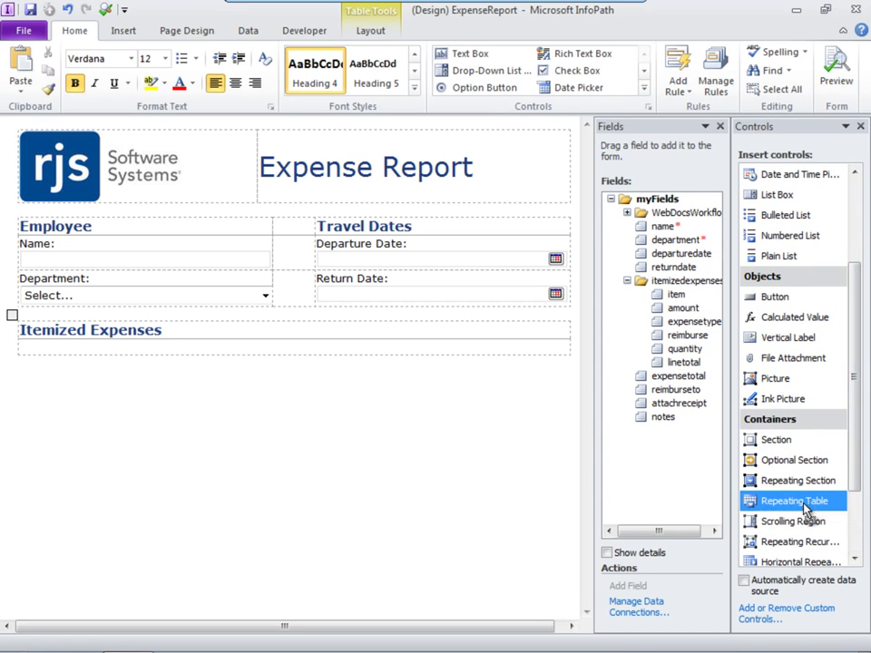
{"action": "left_click_drag", "start_coordinate": [313, 430], "coordinate": [57, 352]}
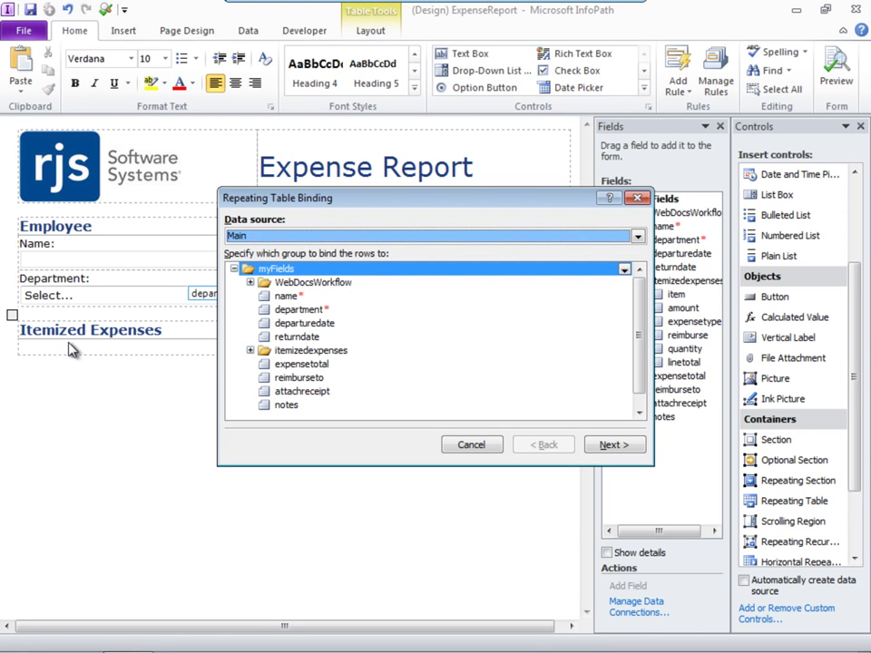
{"action": "left_click", "coordinate": [299, 352]}
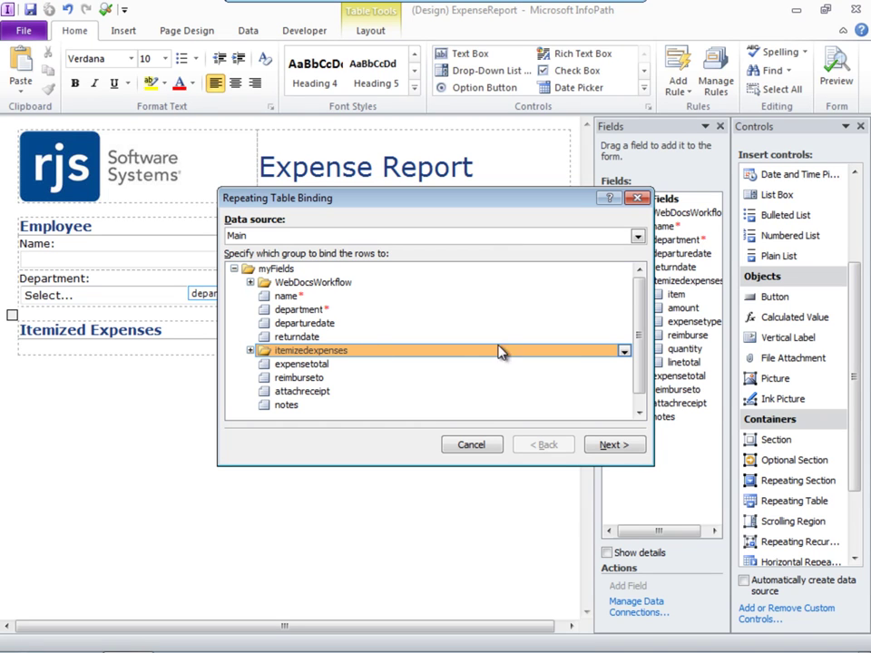
{"action": "left_click", "coordinate": [624, 351]}
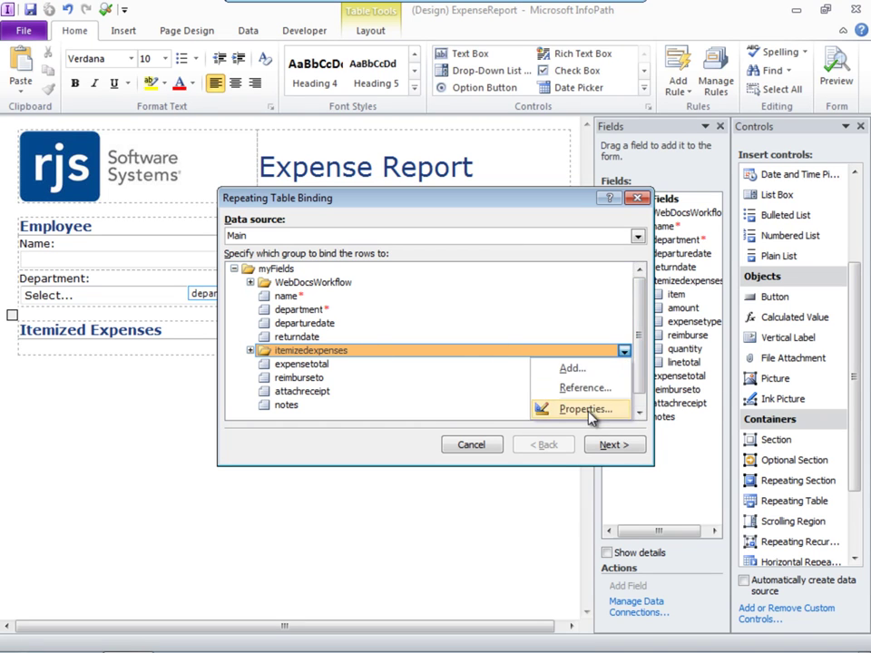
{"action": "left_click", "coordinate": [589, 410]}
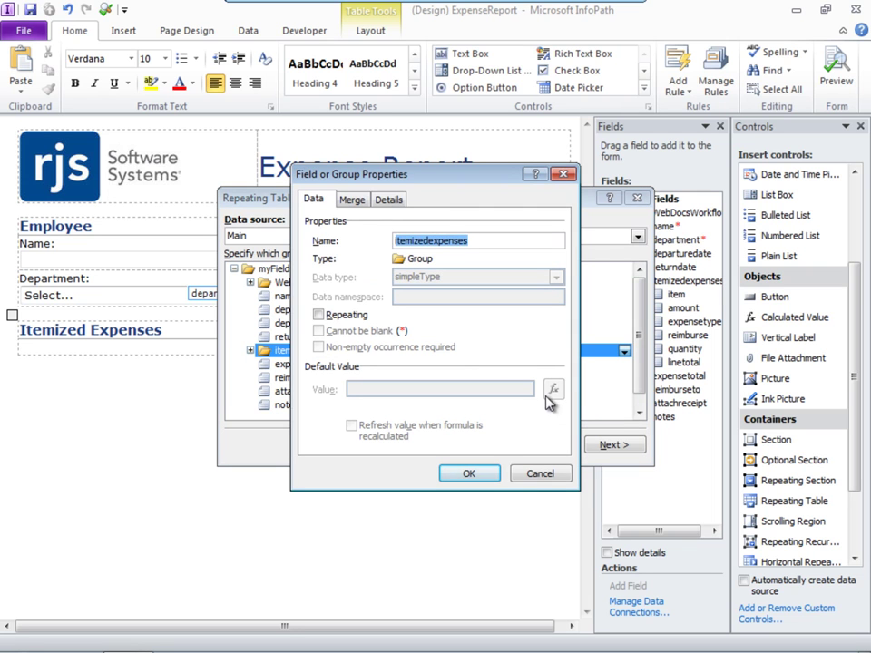
{"action": "left_click", "coordinate": [327, 316]}
{"action": "left_click", "coordinate": [466, 474]}
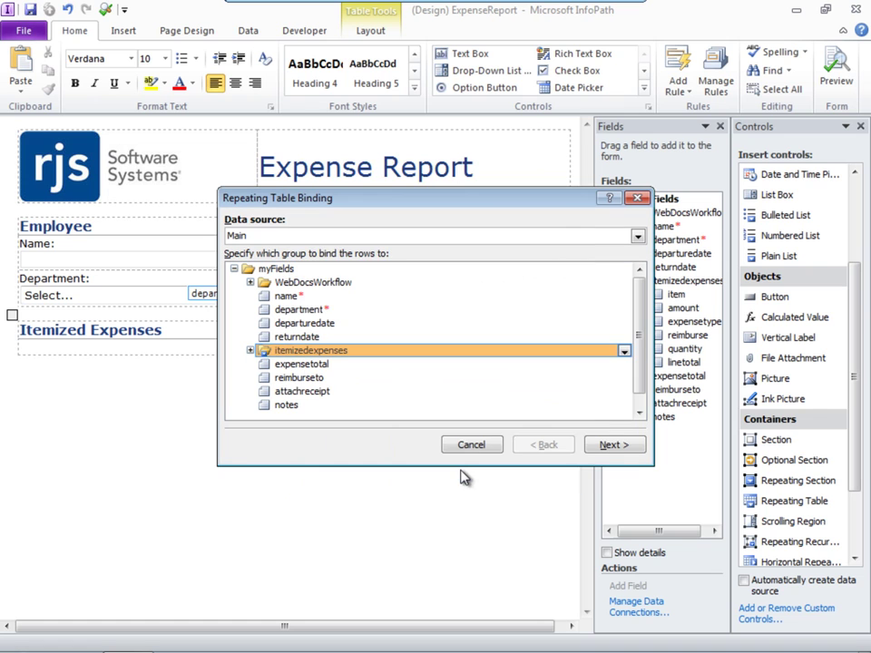
{"action": "left_click", "coordinate": [630, 445]}
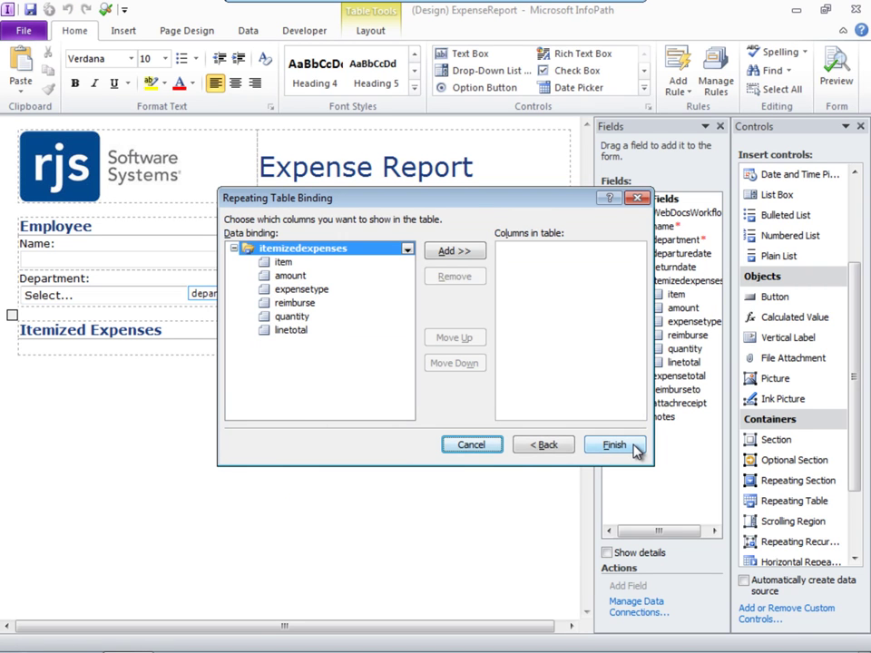
- Include the item, quantity, expensetype, reimburse and amount columns in that order and finish the repeating table
{"action": "left_click", "coordinate": [305, 263]}
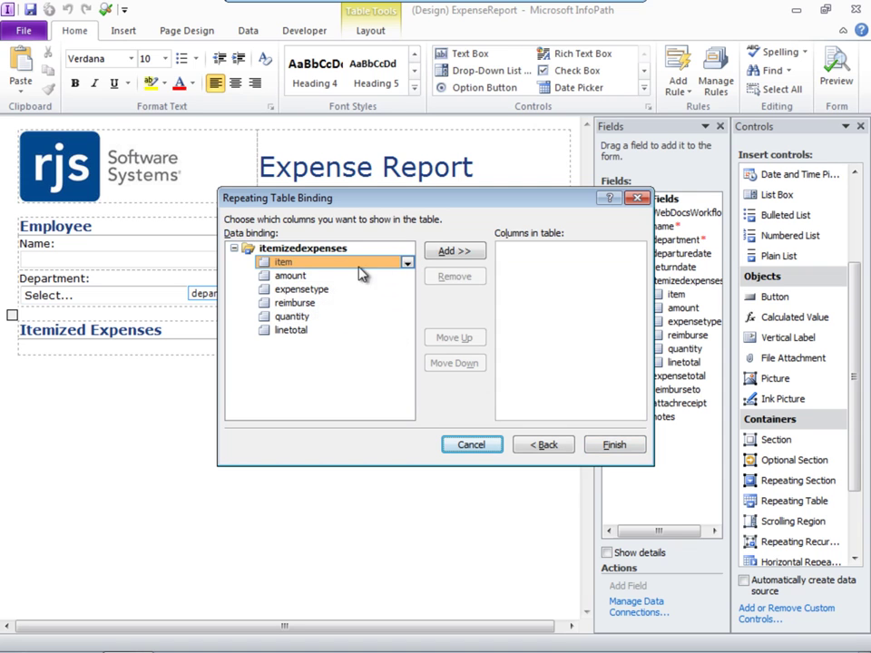
{"action": "left_click", "coordinate": [451, 252]}
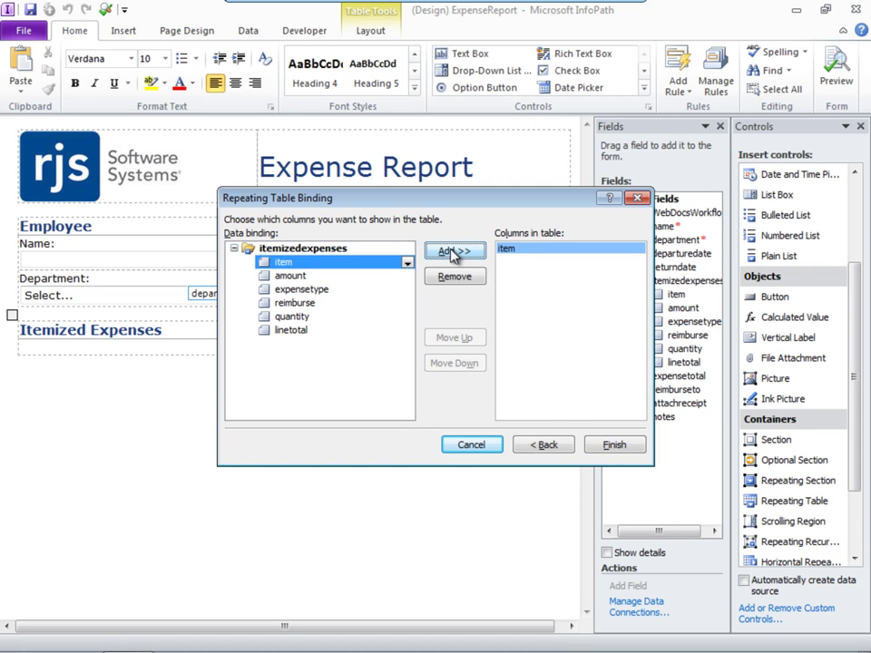
{"action": "left_click", "coordinate": [298, 317]}
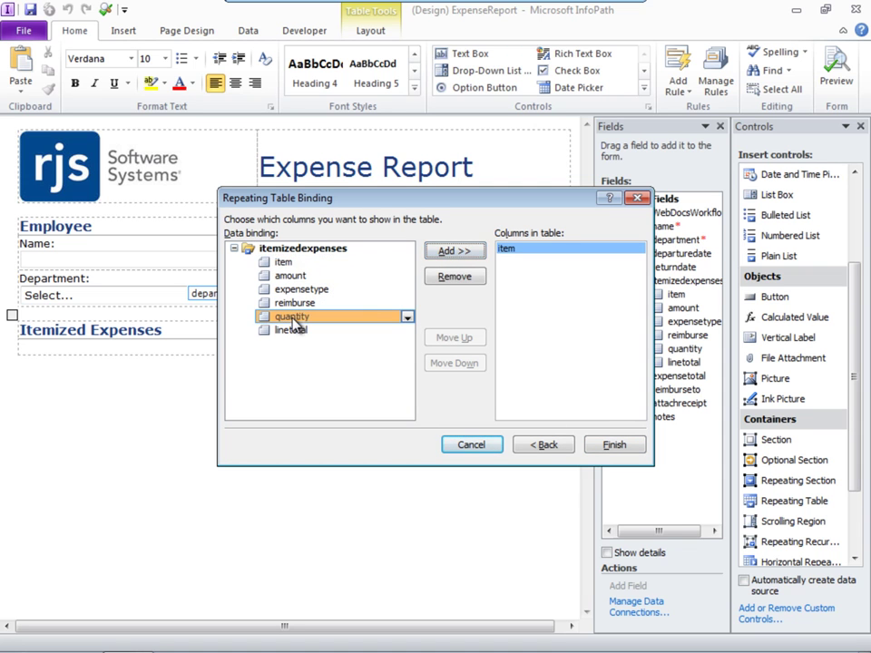
{"action": "left_click", "coordinate": [435, 254]}
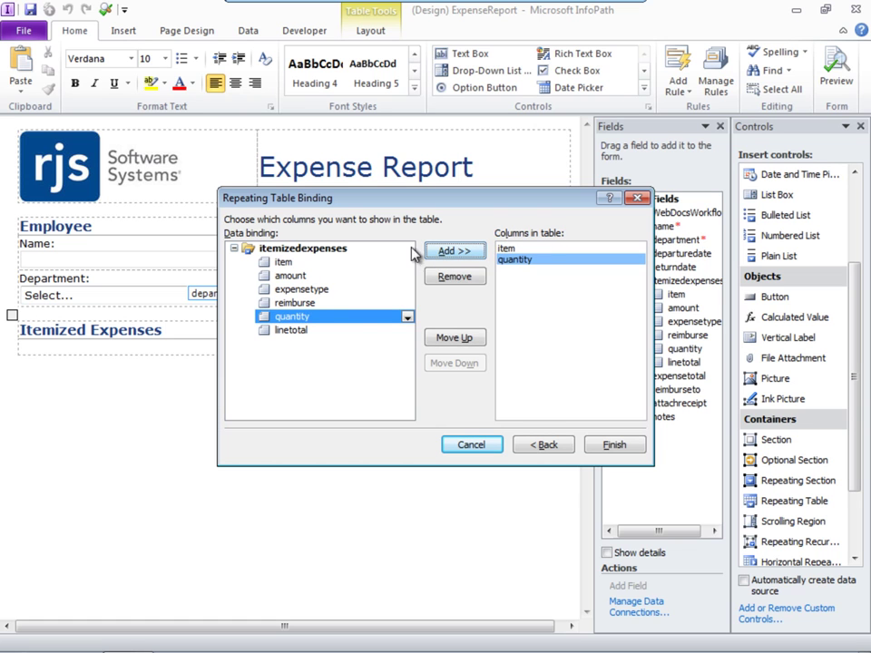
{"action": "left_click", "coordinate": [307, 290]}
{"action": "left_click", "coordinate": [466, 256]}
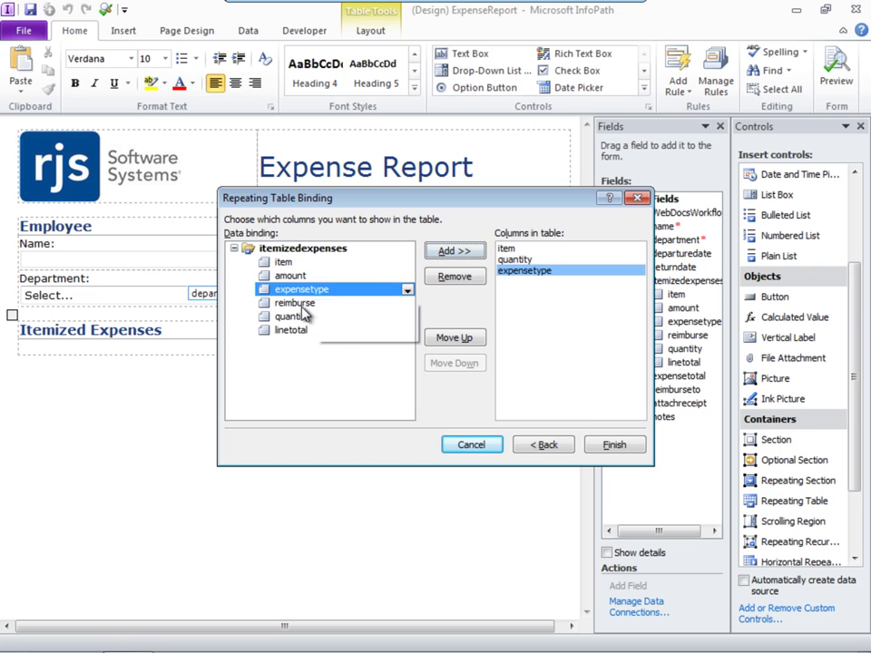
{"action": "left_click", "coordinate": [303, 304]}
{"action": "left_click", "coordinate": [456, 254]}
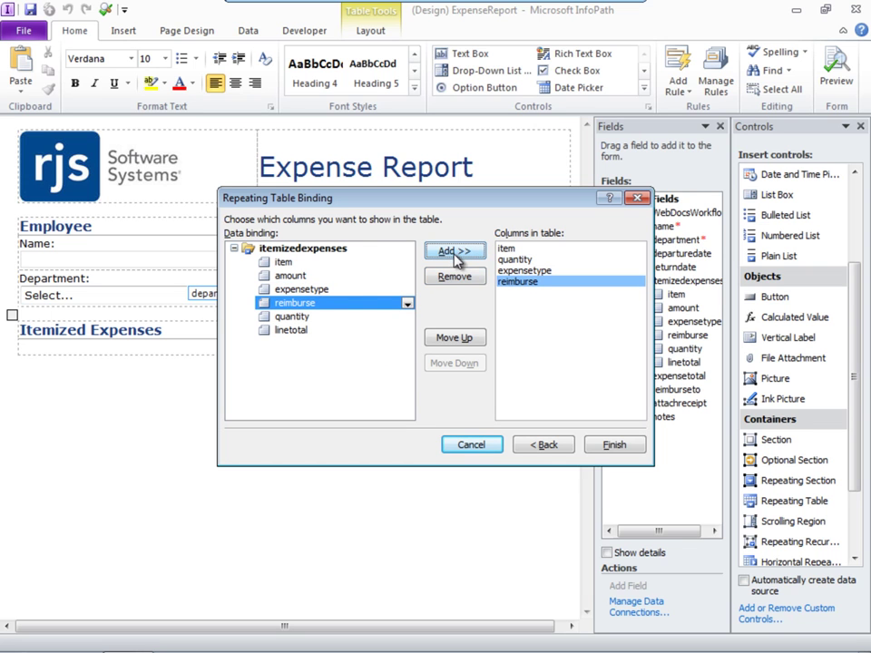
{"action": "left_click", "coordinate": [305, 276]}
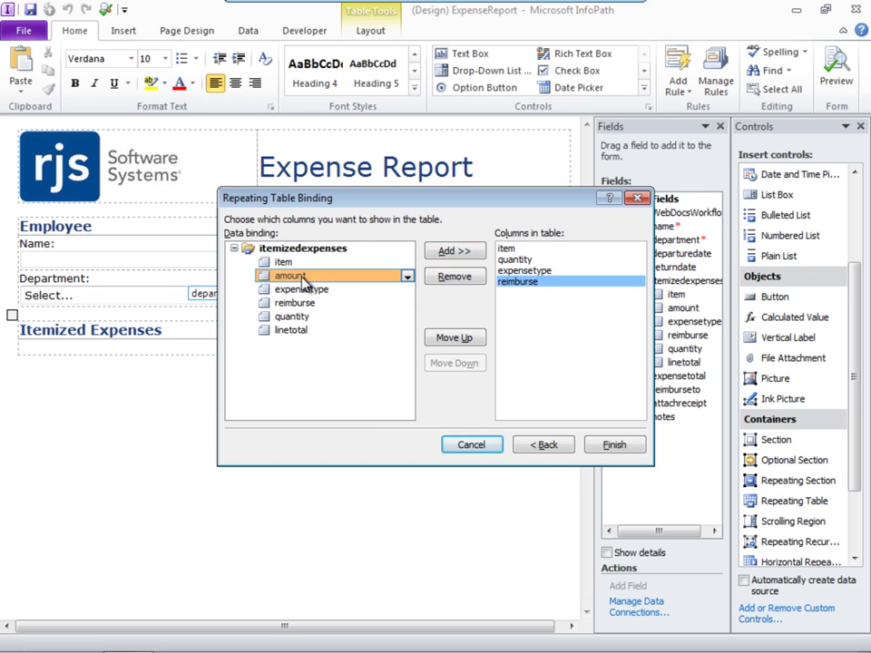
{"action": "left_click", "coordinate": [454, 250]}
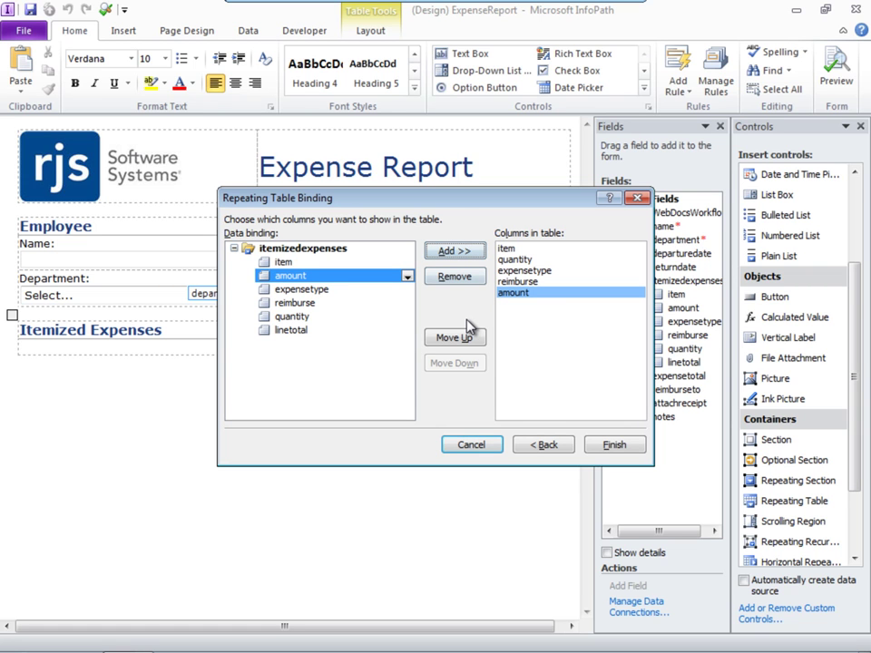
{"action": "left_click", "coordinate": [614, 445]}
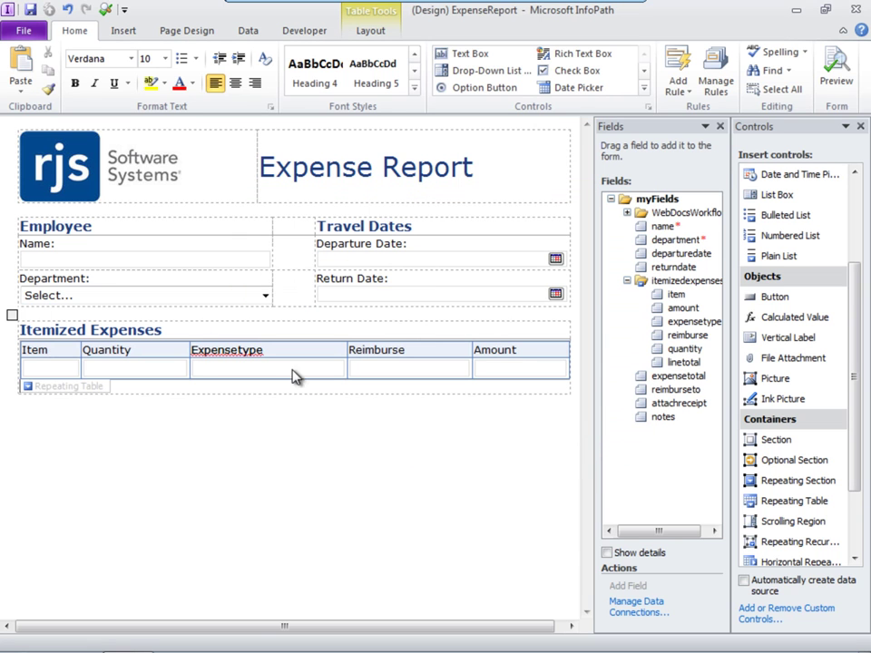
- Change the repeating table's third and fourth column headers to "Expense Type" and "Reimburse?"
{"action": "left_click", "coordinate": [237, 350]}
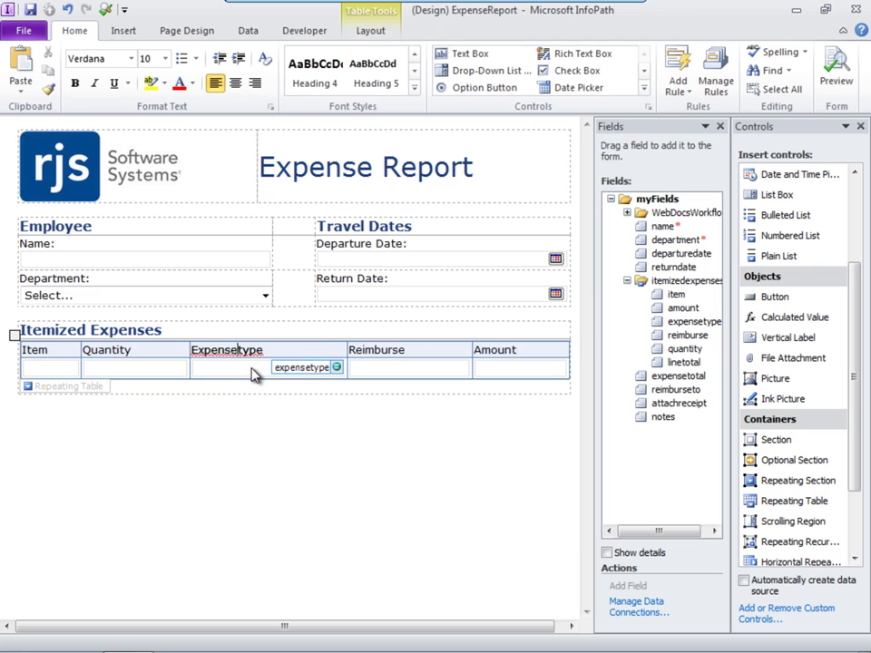
{"action": "key", "text": "Delete"}
{"action": "type", "text": "T"}
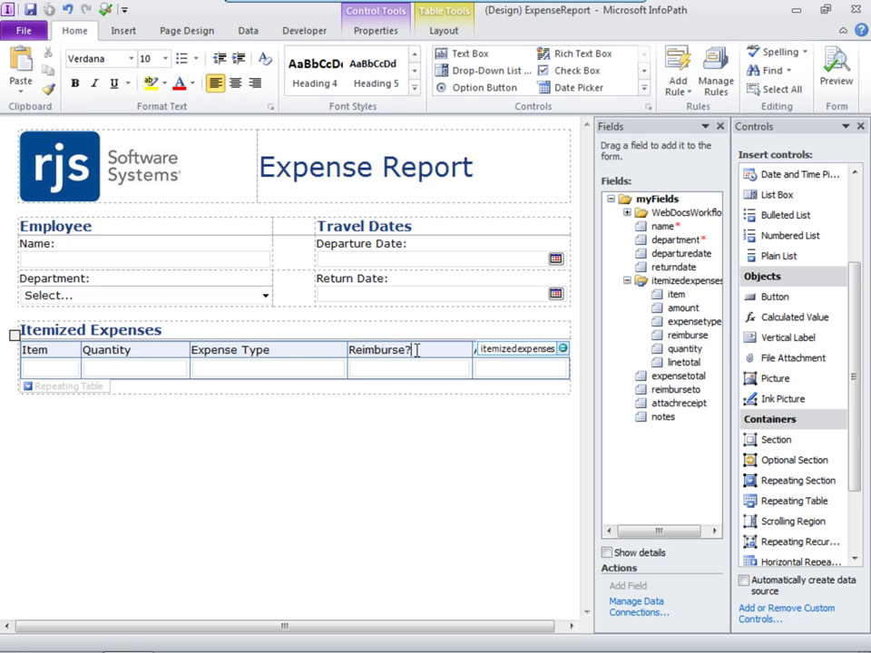
- Set the amount text box's data type to Decimal (double), formatted with the $ English (United States) currency symbol and 2 decimal places
{"action": "right_click", "coordinate": [495, 374]}
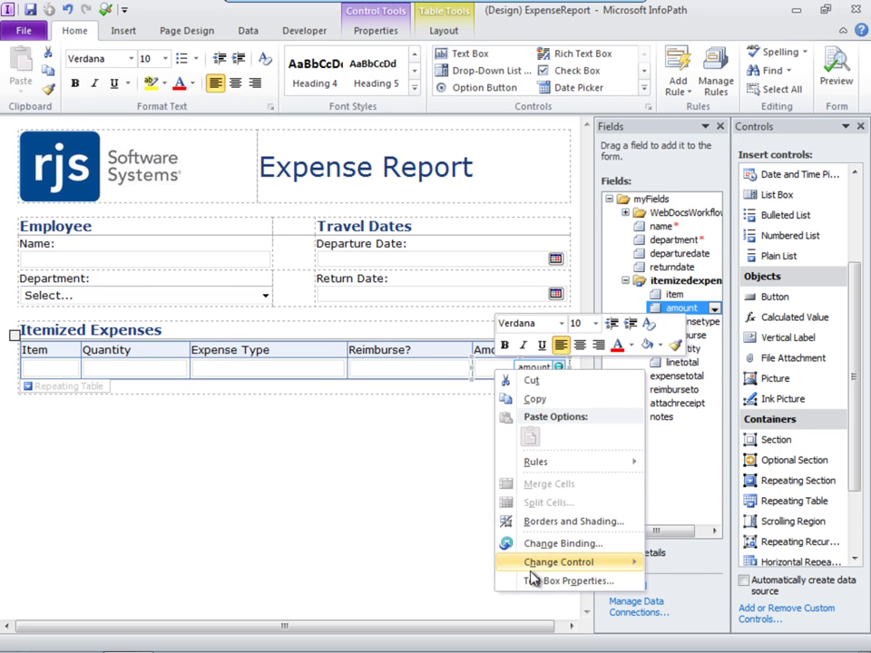
{"action": "left_click", "coordinate": [536, 581]}
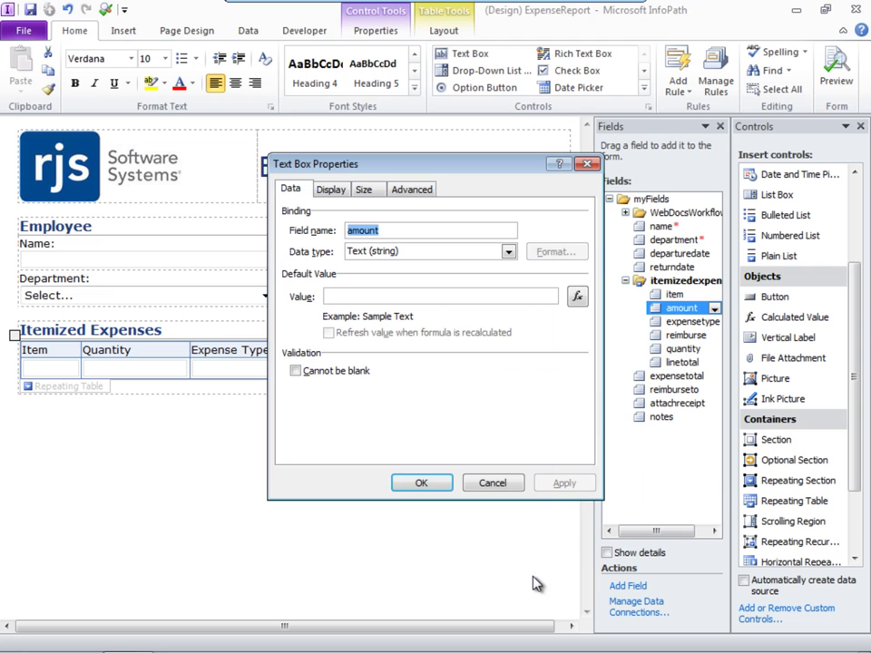
{"action": "left_click", "coordinate": [508, 254]}
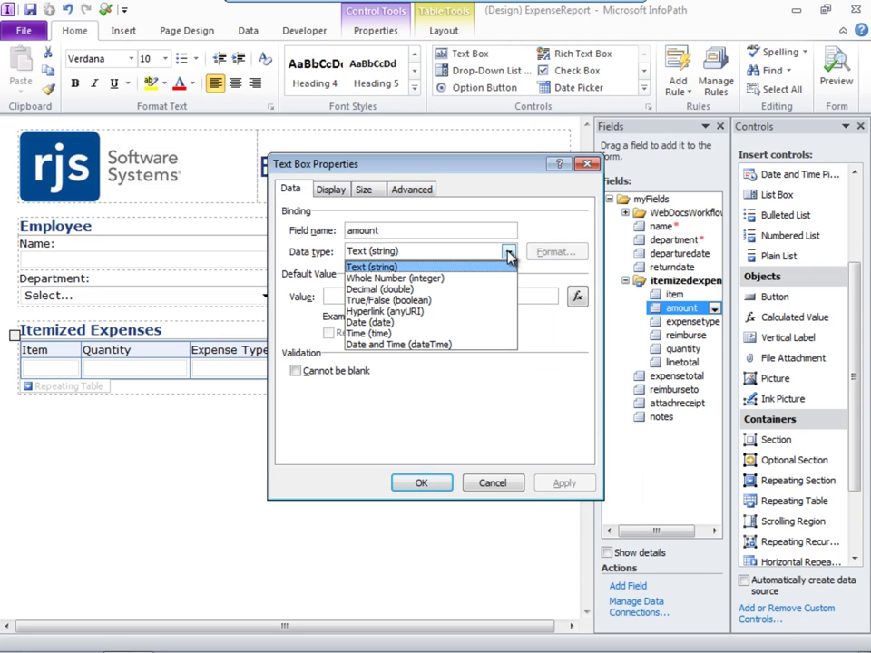
{"action": "left_click", "coordinate": [425, 288]}
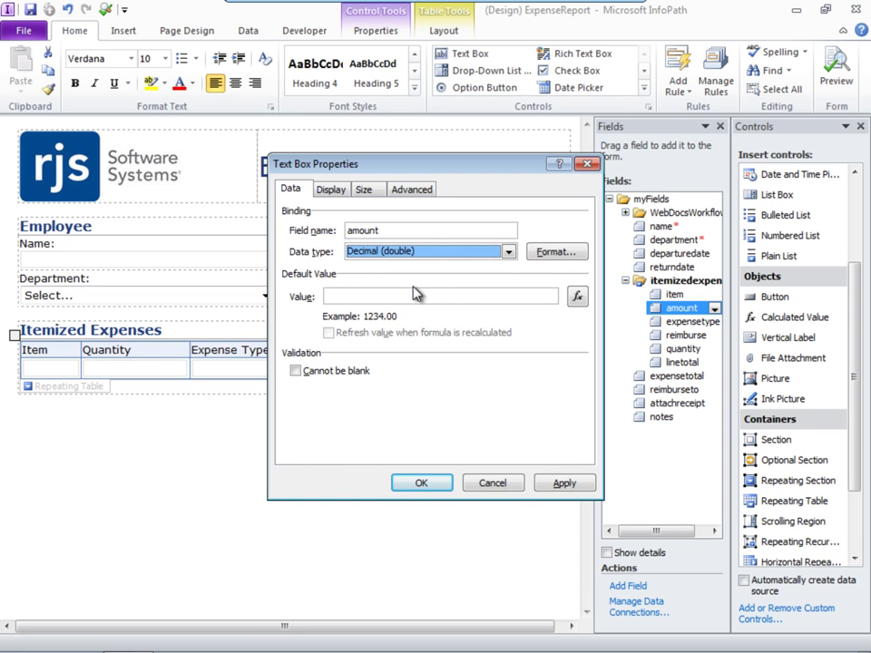
{"action": "left_click", "coordinate": [539, 251]}
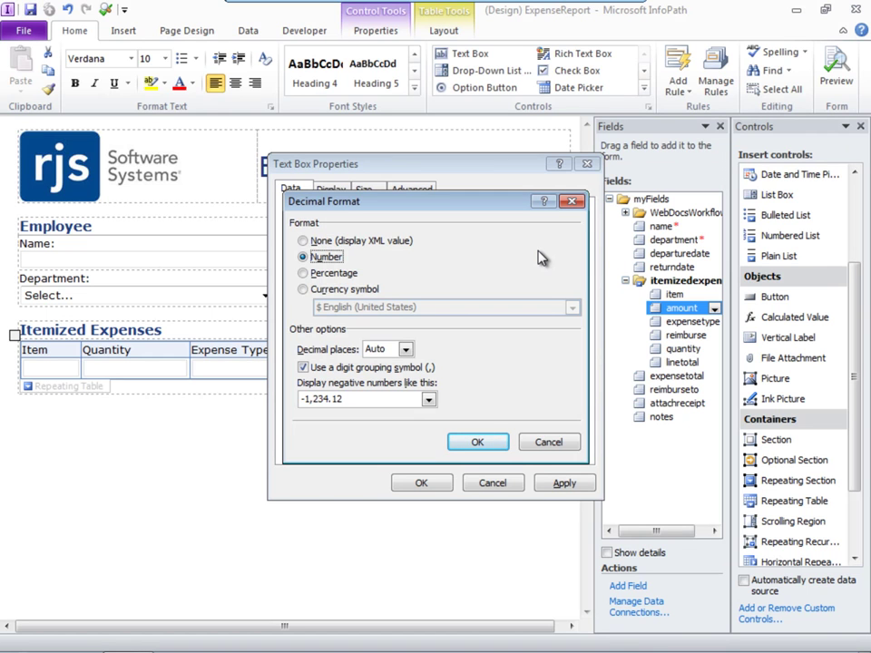
{"action": "left_click", "coordinate": [303, 290]}
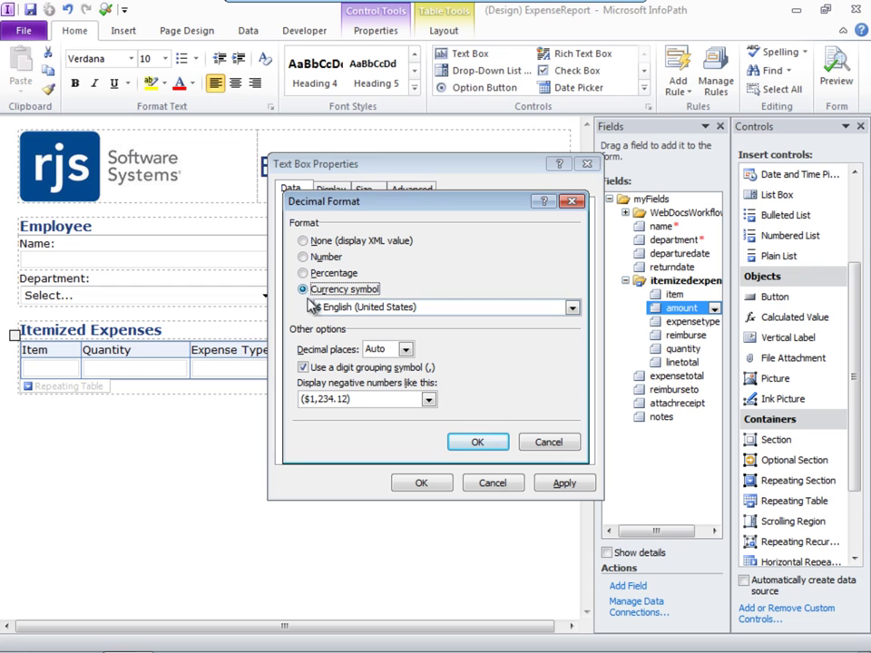
{"action": "left_click", "coordinate": [406, 350]}
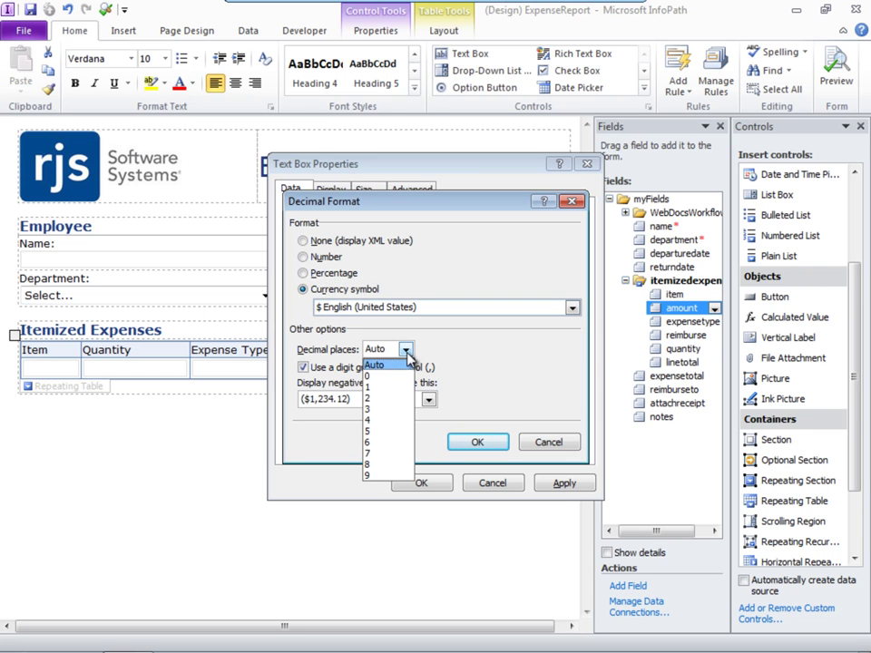
{"action": "left_click", "coordinate": [375, 399]}
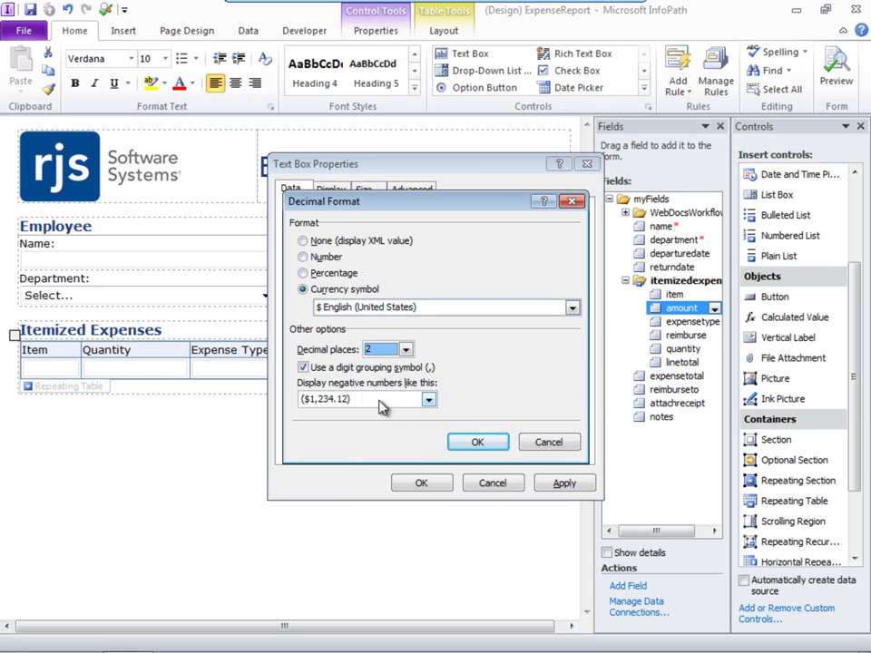
{"action": "left_click", "coordinate": [476, 441]}
{"action": "left_click", "coordinate": [421, 482]}
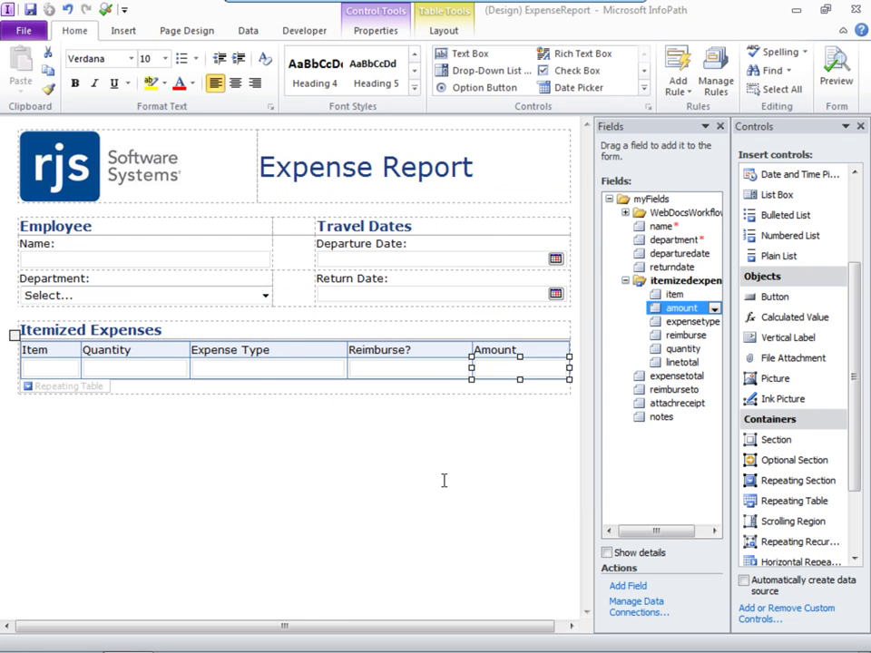
- Change the expensetype text box in the repeating table to a Drop-Down List Box control
{"action": "left_click", "coordinate": [248, 373]}
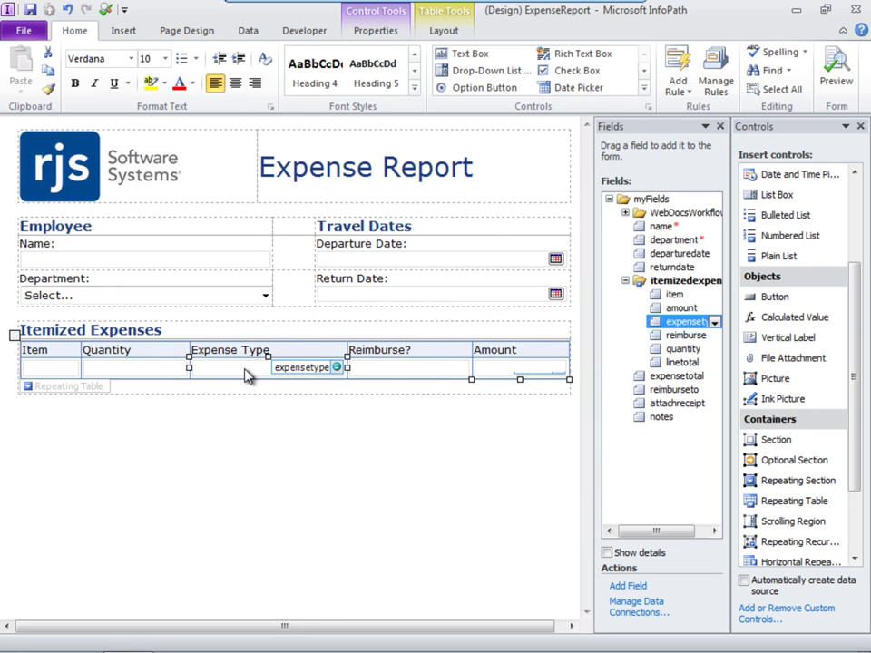
{"action": "right_click", "coordinate": [249, 372]}
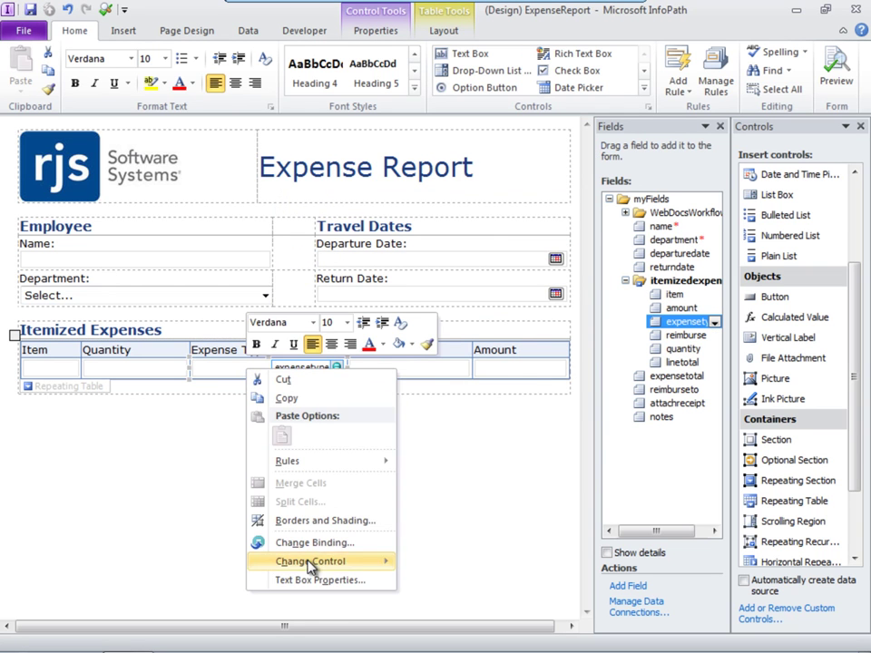
{"action": "mouse_move", "coordinate": [313, 565]}
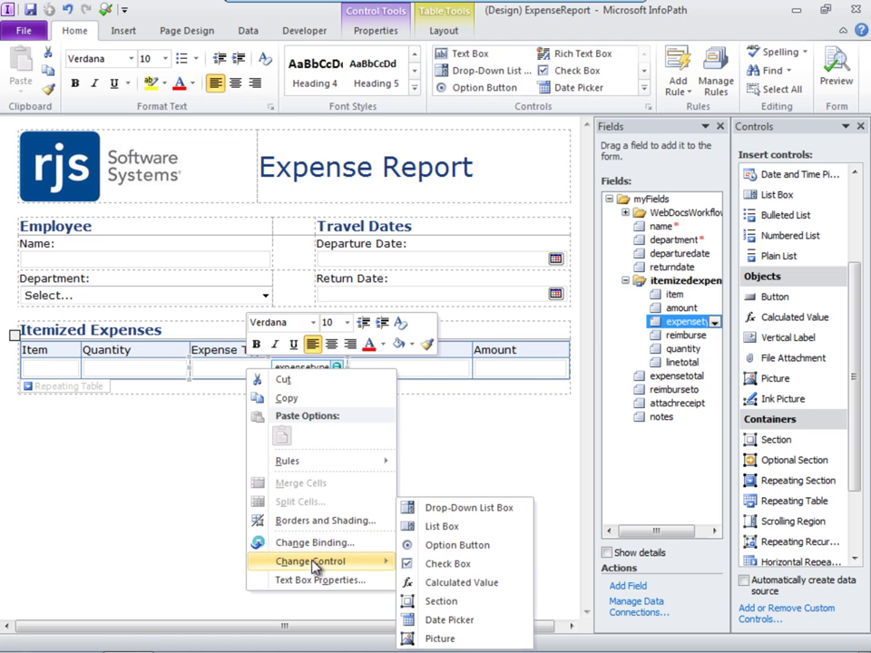
{"action": "left_click", "coordinate": [436, 507]}
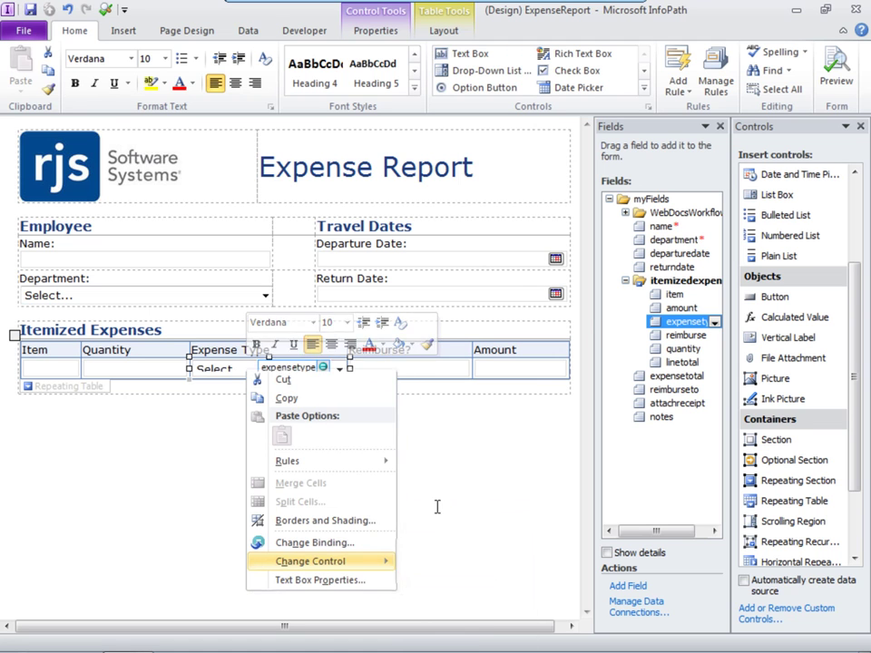
- Add the manual choices Travel, Meals, Lodging and Per Diem to the expensetype drop-down list
{"action": "right_click", "coordinate": [218, 376]}
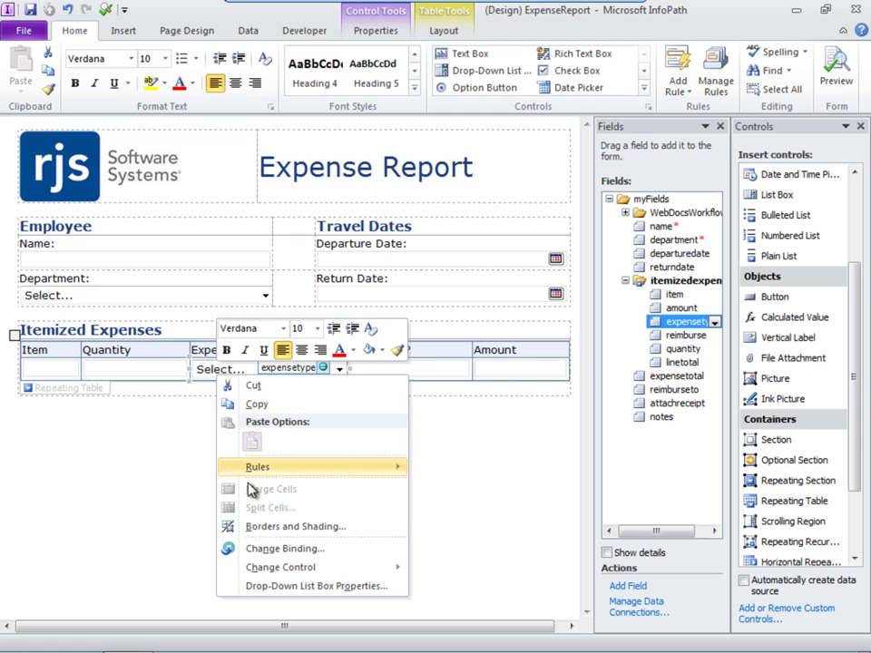
{"action": "left_click", "coordinate": [278, 586]}
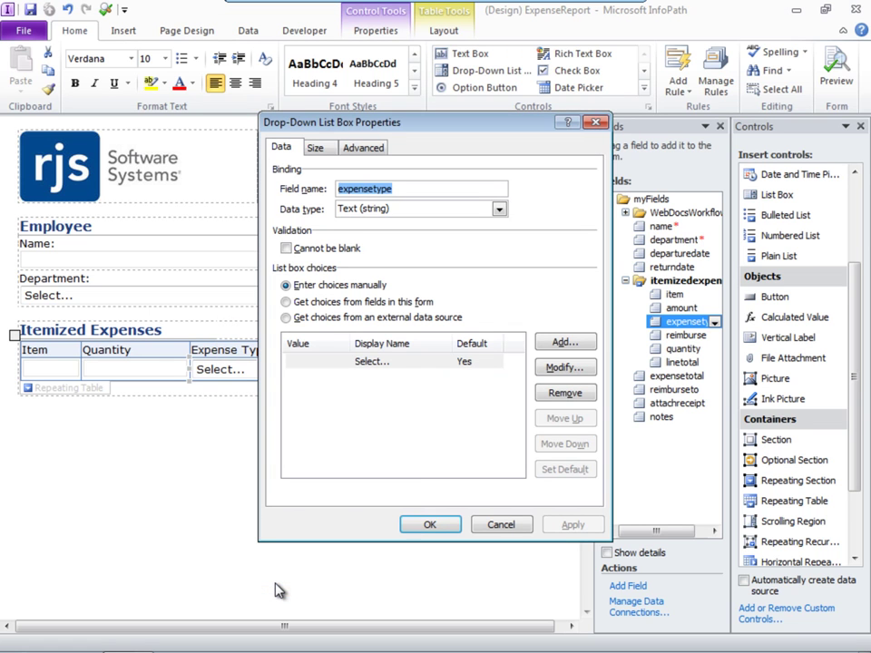
{"action": "left_click", "coordinate": [564, 342]}
{"action": "type", "text": "Travel"}
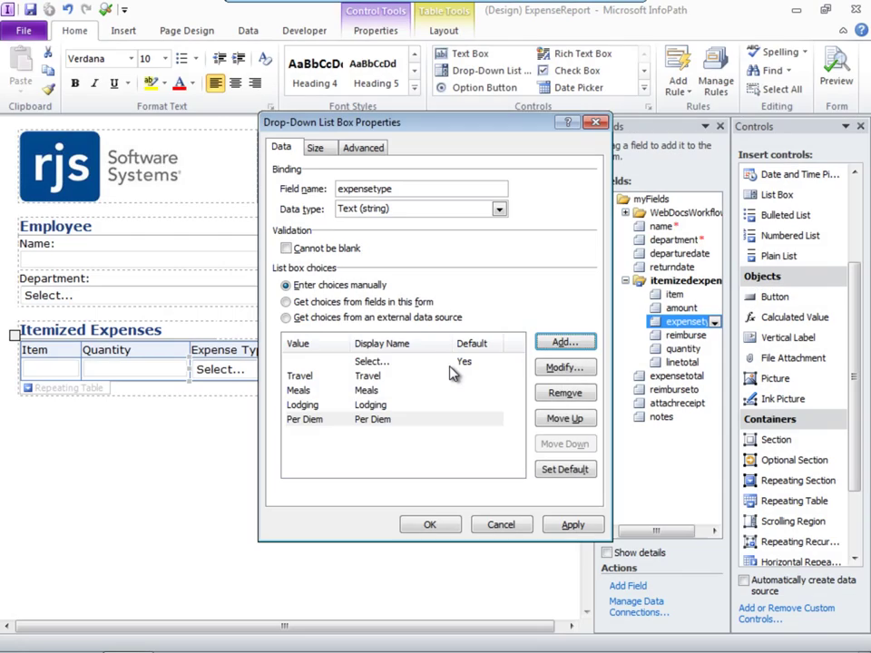
{"action": "left_click", "coordinate": [431, 526]}
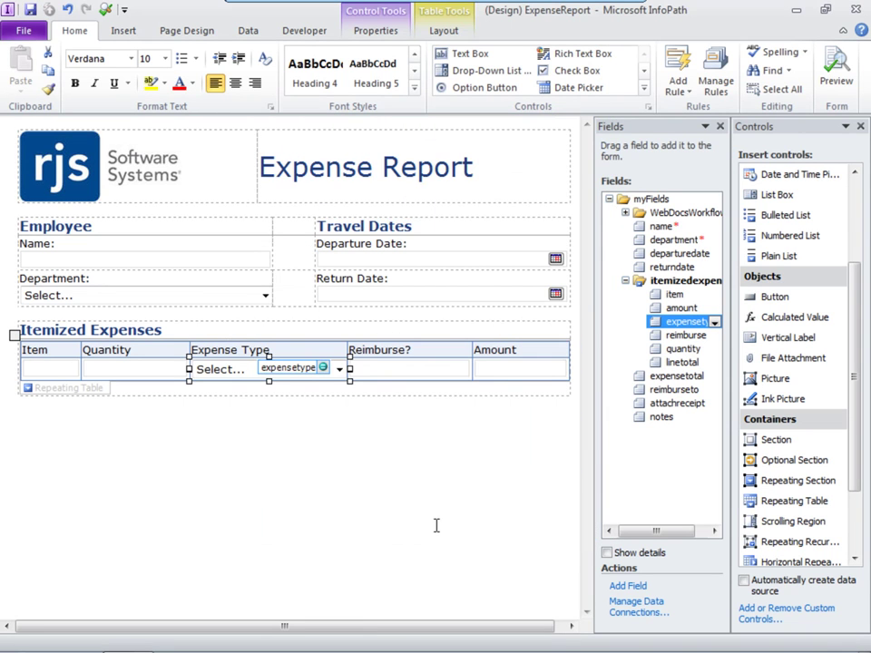
- Change the reimburse text box to a Check Box control and center it horizontally and vertically in its cell
{"action": "left_click", "coordinate": [383, 371]}
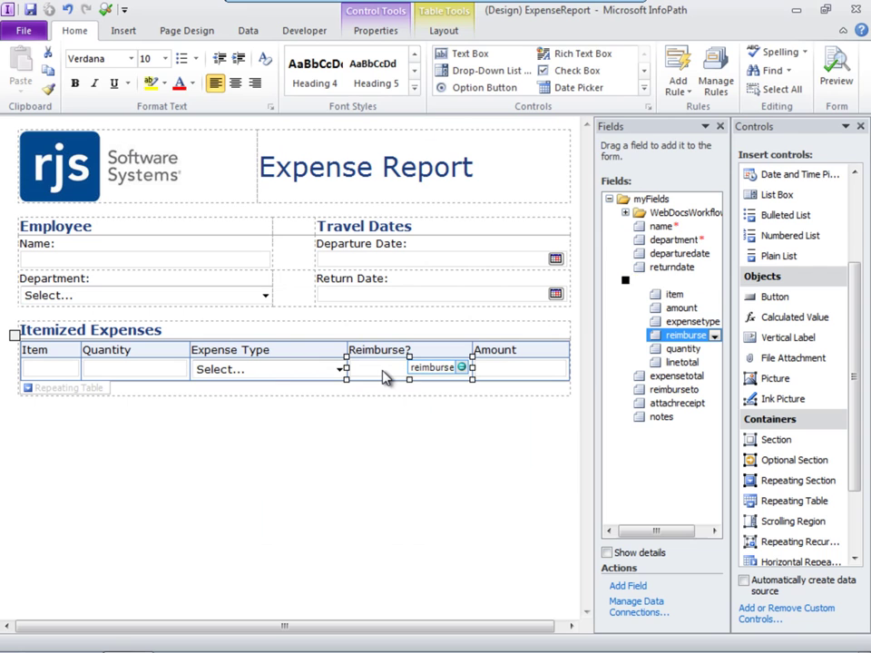
{"action": "right_click", "coordinate": [383, 372]}
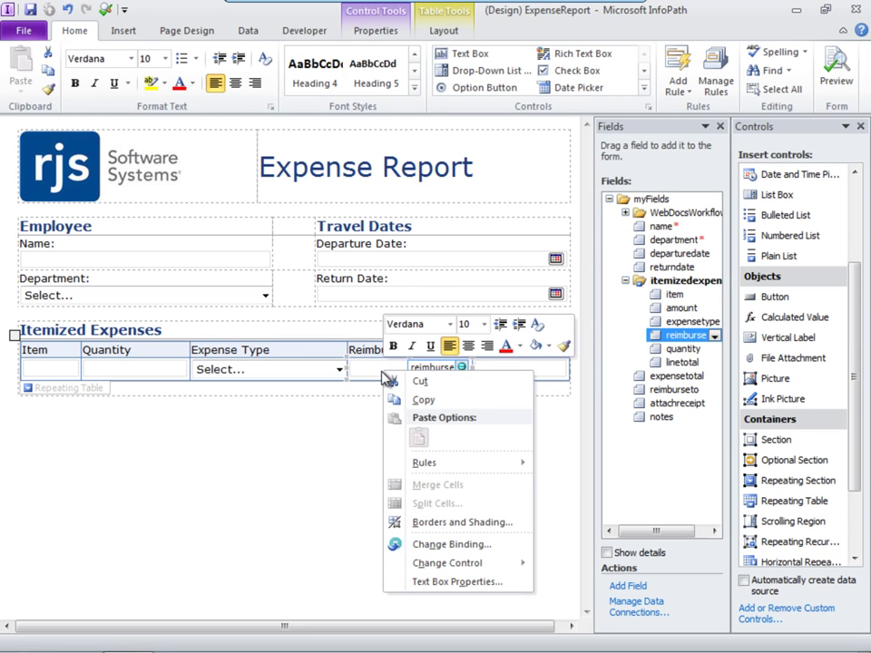
{"action": "mouse_move", "coordinate": [436, 564]}
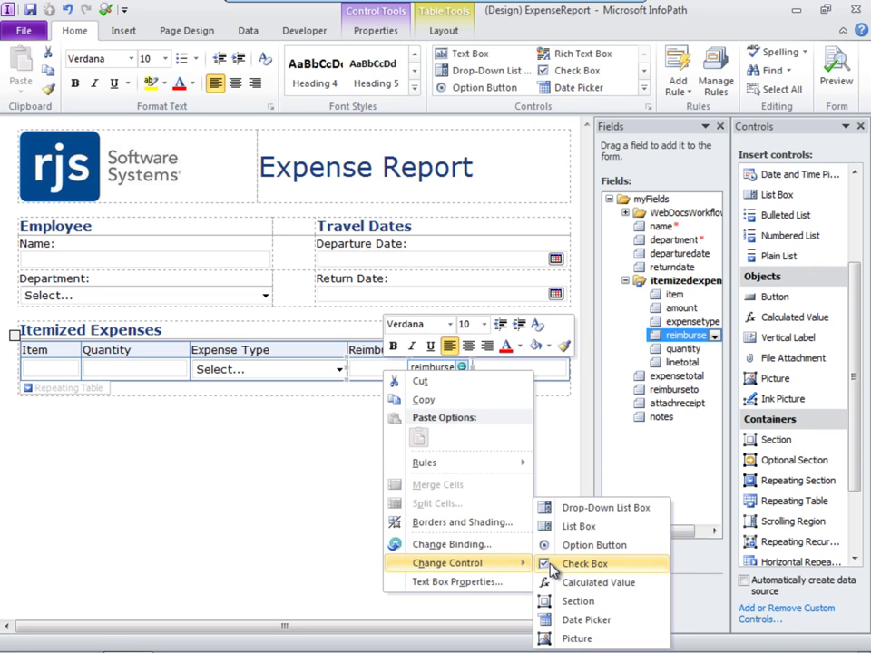
{"action": "left_click", "coordinate": [585, 563]}
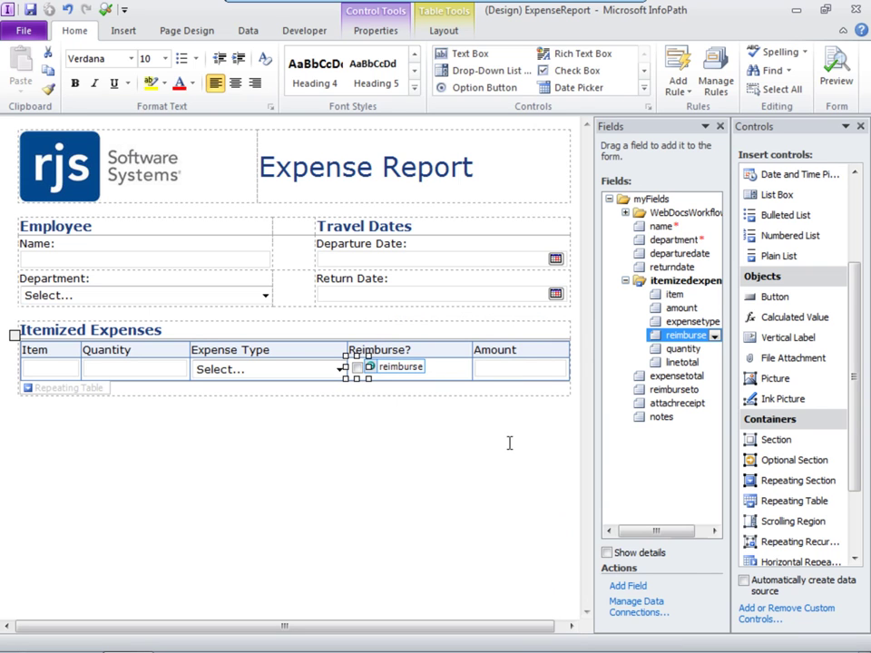
{"action": "left_click", "coordinate": [449, 30]}
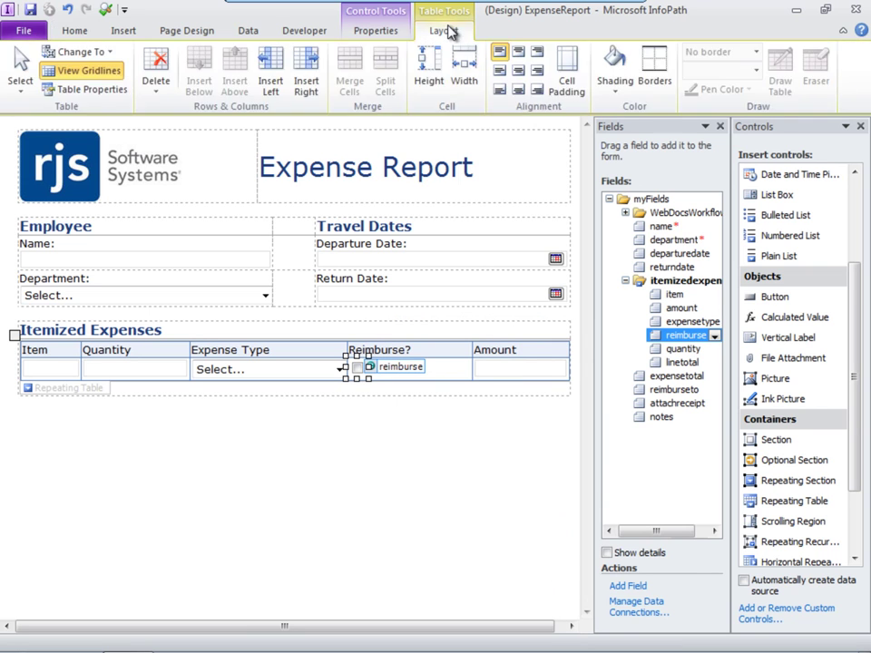
{"action": "left_click", "coordinate": [518, 71]}
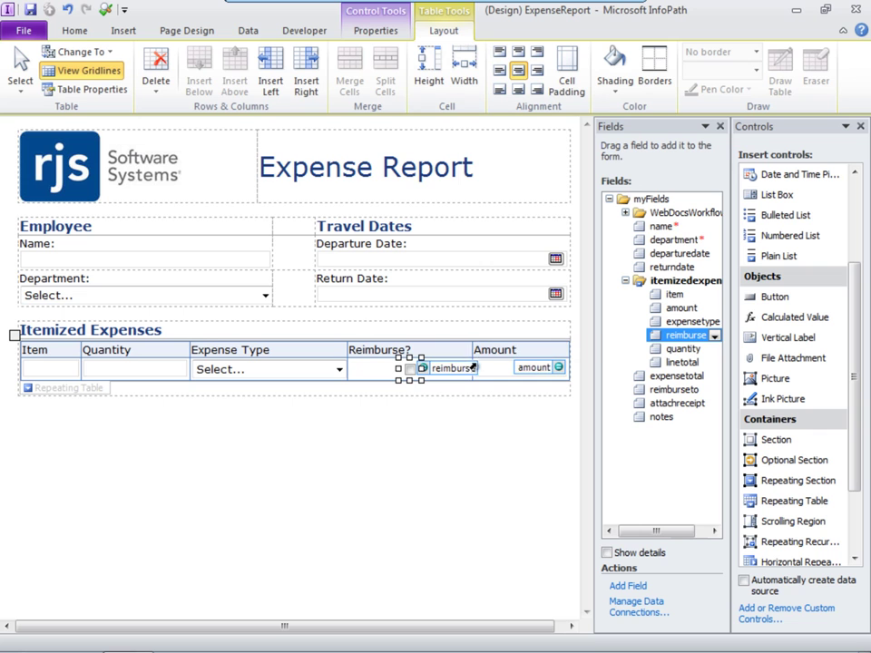
- Narrow the Reimburse? and Quantity columns to fit their headers, widening the Amount and Item columns accordingly
{"action": "left_click_drag", "start_coordinate": [471, 355], "coordinate": [412, 357]}
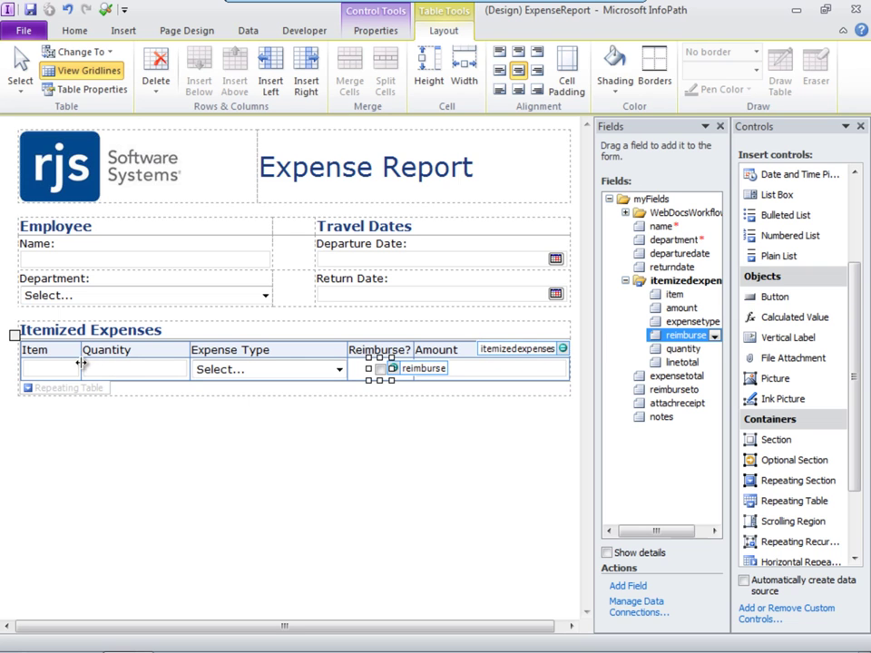
{"action": "left_click_drag", "start_coordinate": [113, 364], "coordinate": [137, 365]}
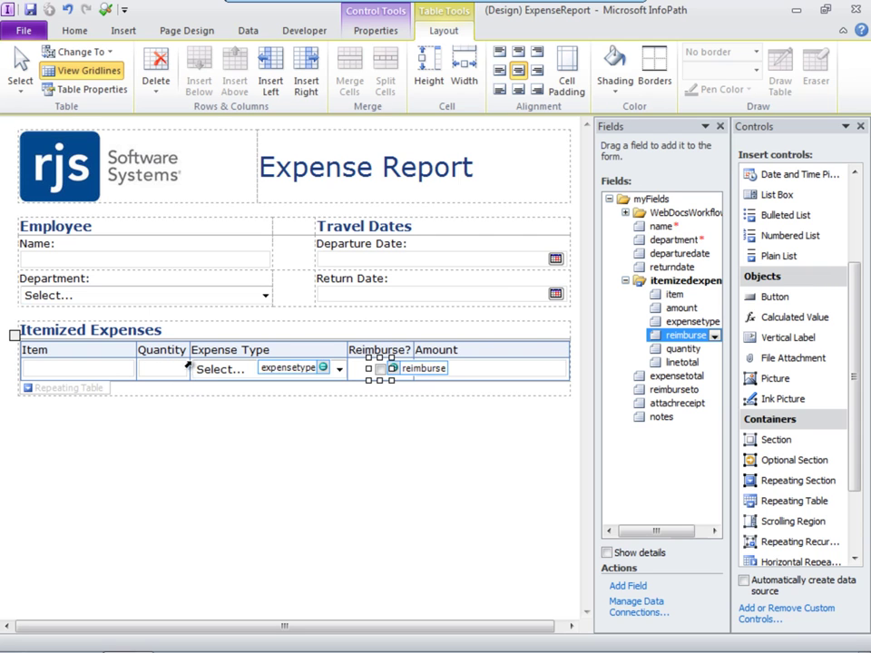
{"action": "left_click_drag", "start_coordinate": [191, 363], "coordinate": [195, 362]}
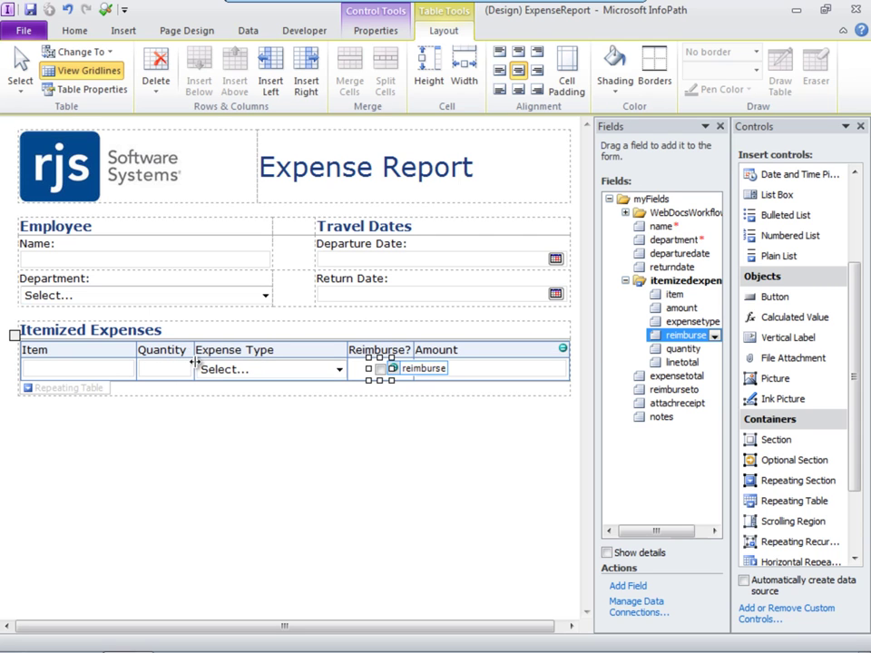
{"action": "left_click_drag", "start_coordinate": [137, 361], "coordinate": [143, 367]}
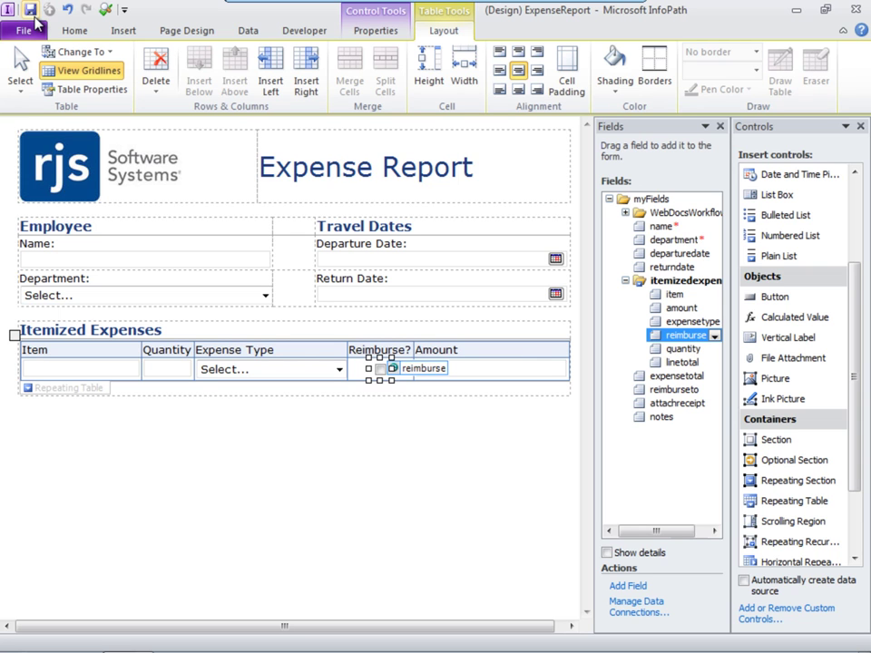
- Enable the Include footer display option for the itemizedexpenses repeating table
{"action": "right_click", "coordinate": [48, 387]}
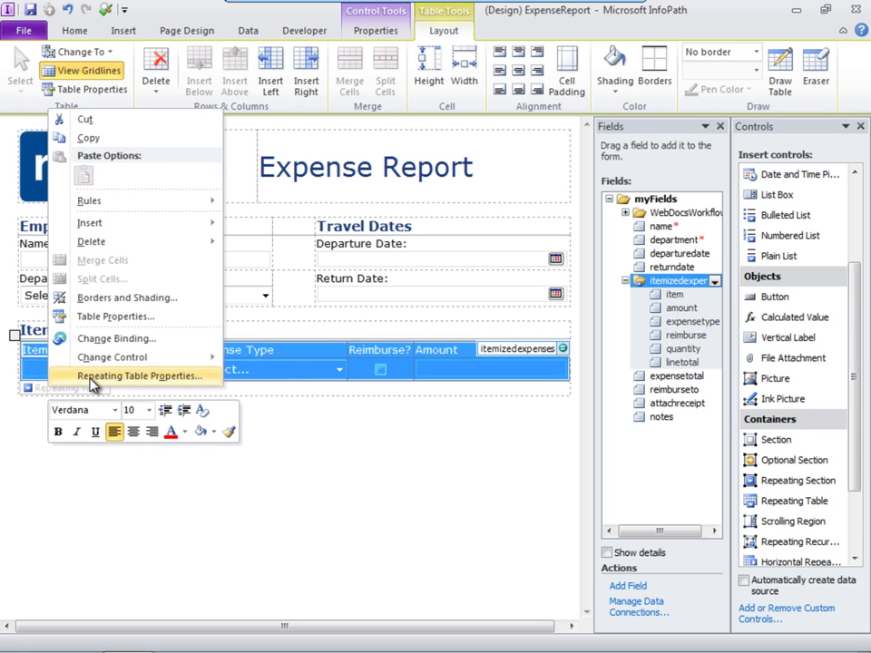
{"action": "left_click", "coordinate": [94, 380]}
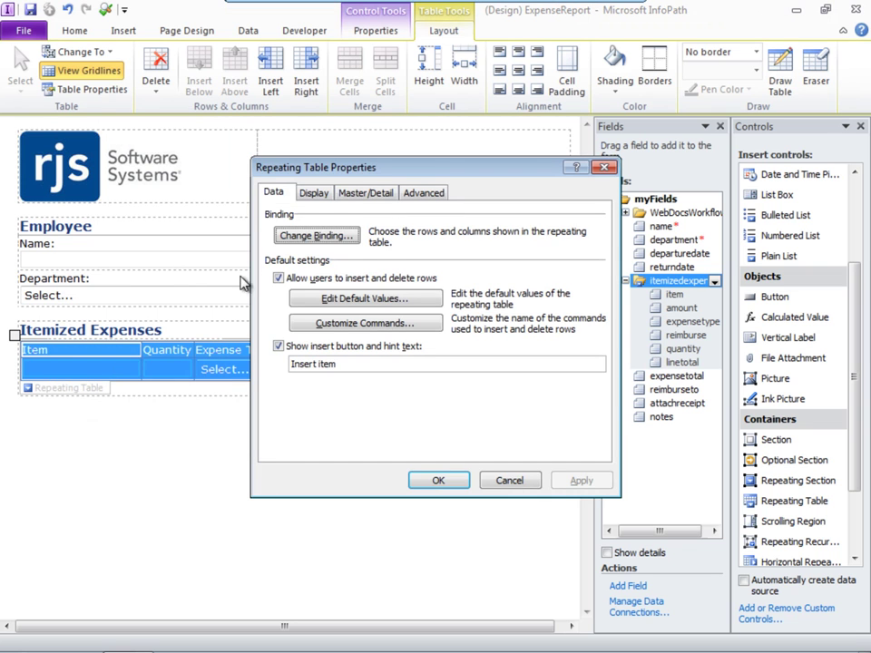
{"action": "left_click", "coordinate": [313, 193]}
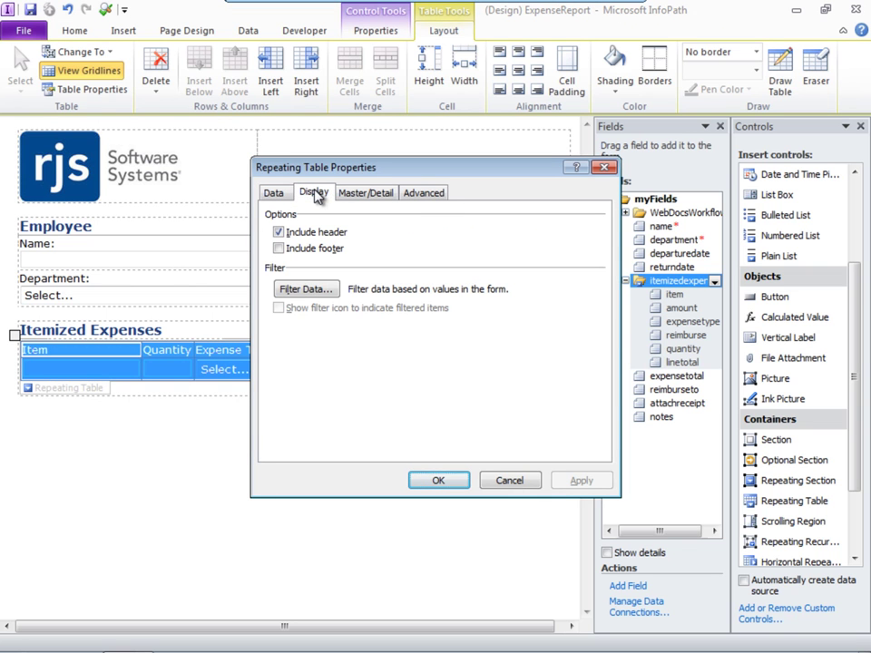
{"action": "left_click", "coordinate": [278, 249]}
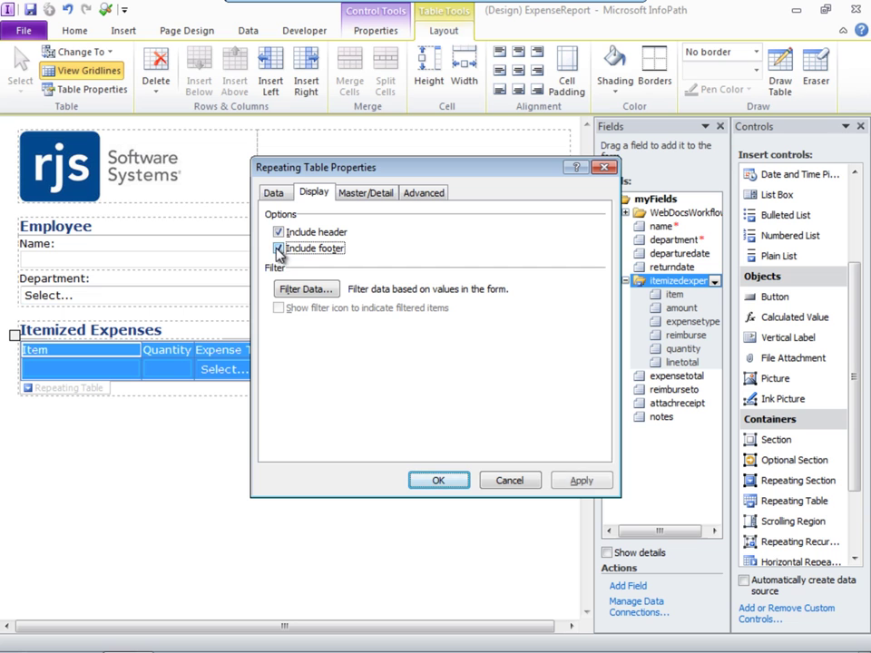
{"action": "left_click", "coordinate": [437, 480]}
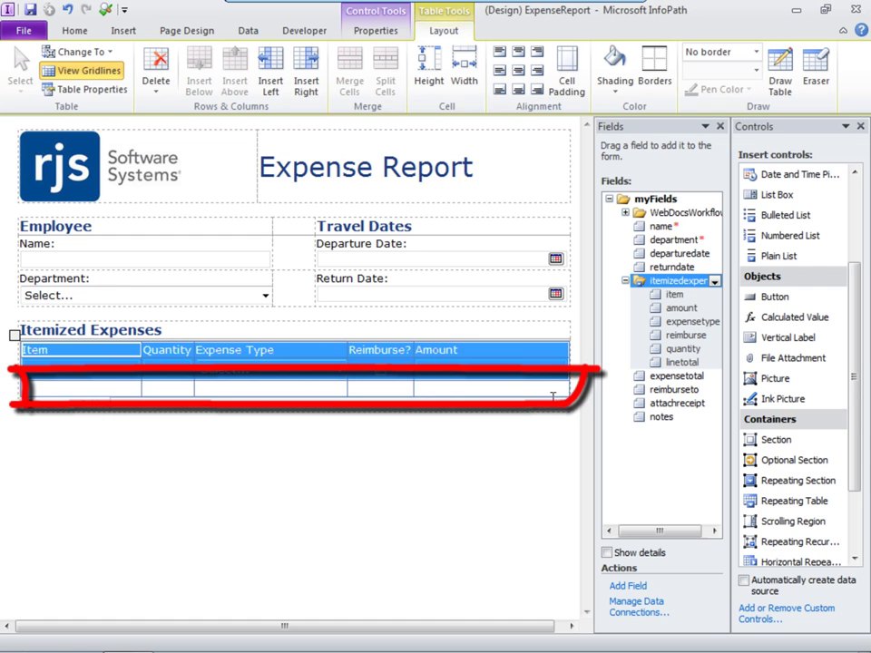
{"action": "left_click", "coordinate": [579, 385]}
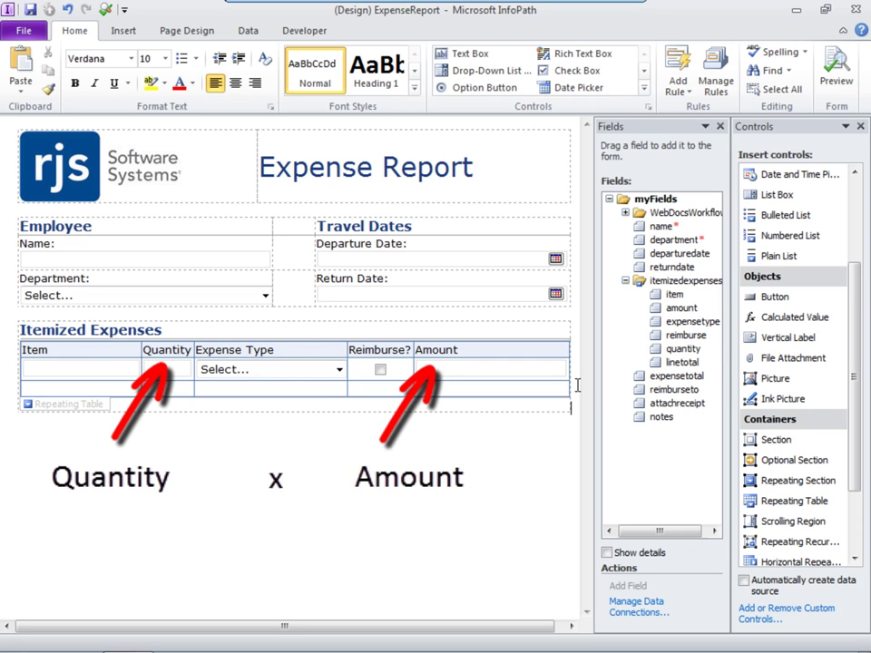
- Set the linetotal field's default value to the formula quantity * amount
{"action": "left_click", "coordinate": [682, 363]}
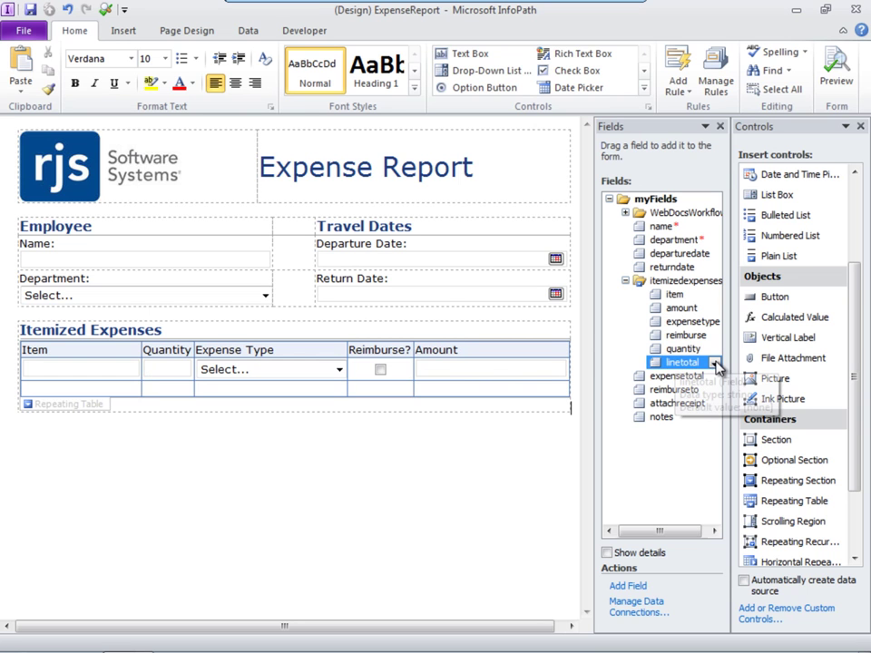
{"action": "left_click", "coordinate": [716, 364]}
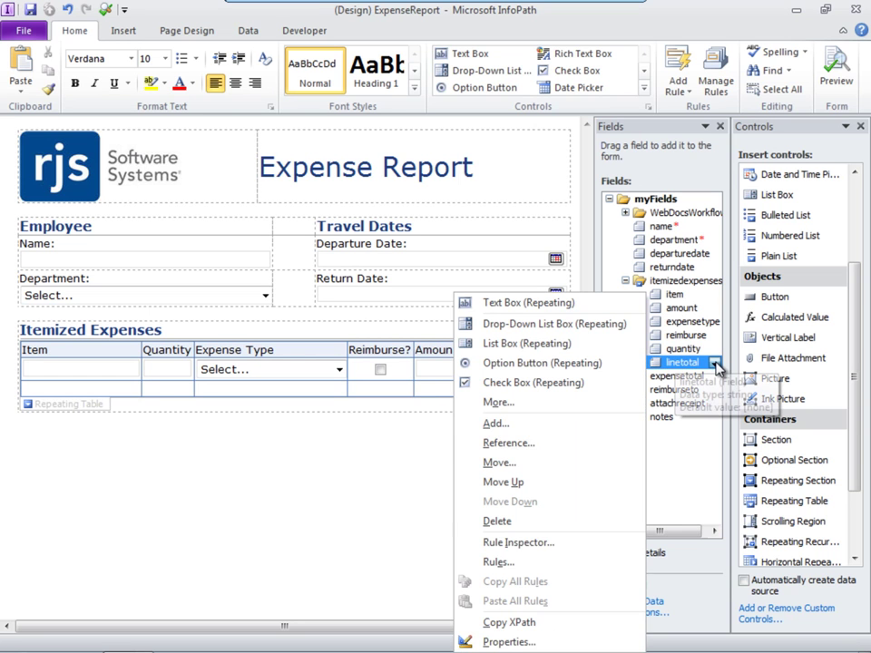
{"action": "left_click", "coordinate": [534, 643]}
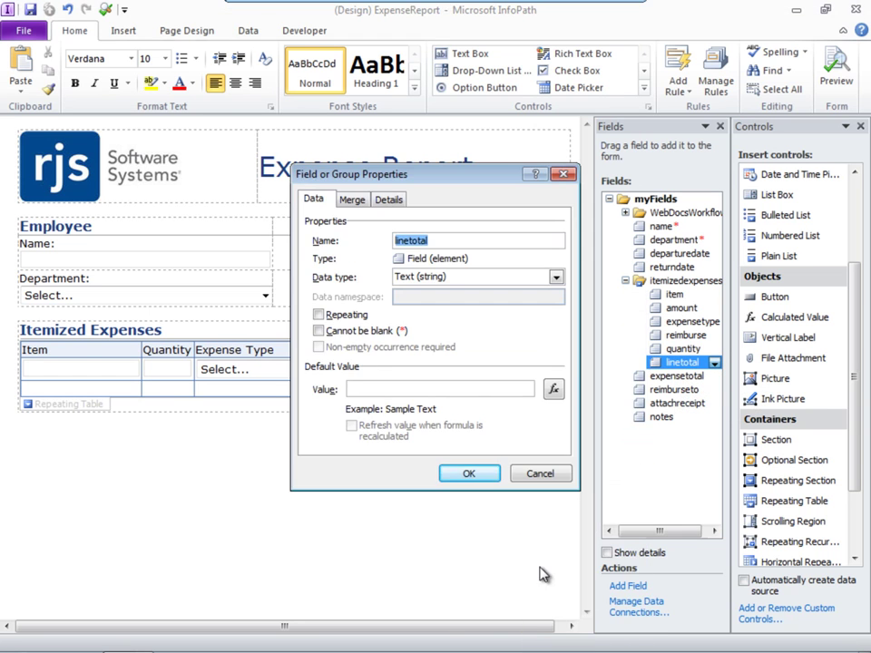
{"action": "left_click", "coordinate": [553, 390]}
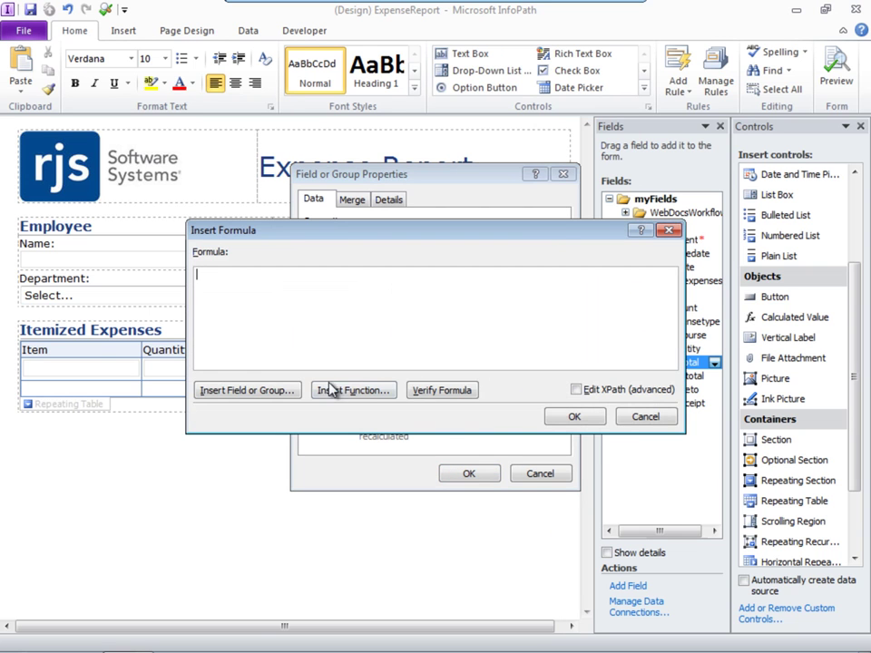
{"action": "left_click", "coordinate": [264, 392]}
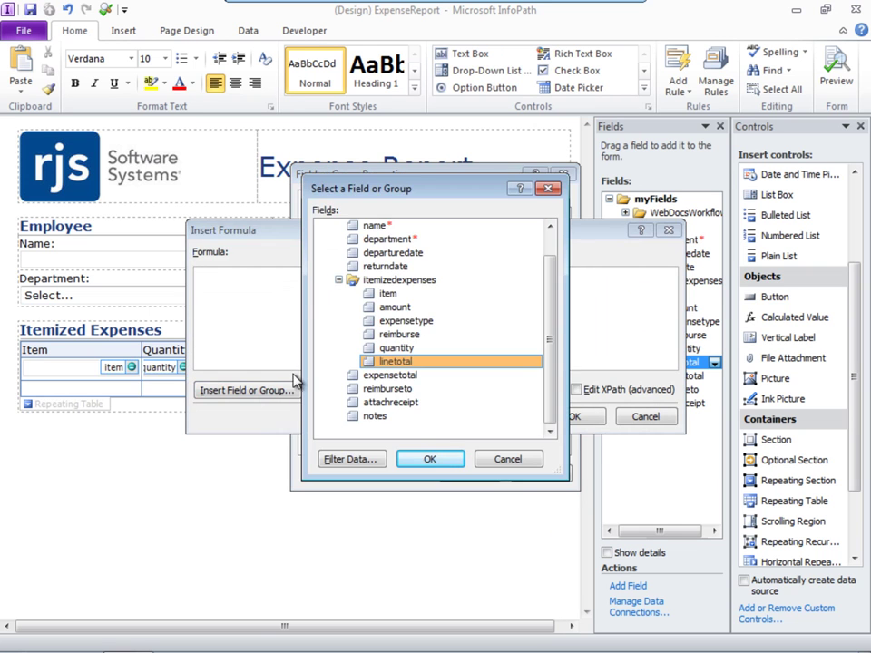
{"action": "left_click", "coordinate": [388, 348]}
{"action": "left_click", "coordinate": [414, 464]}
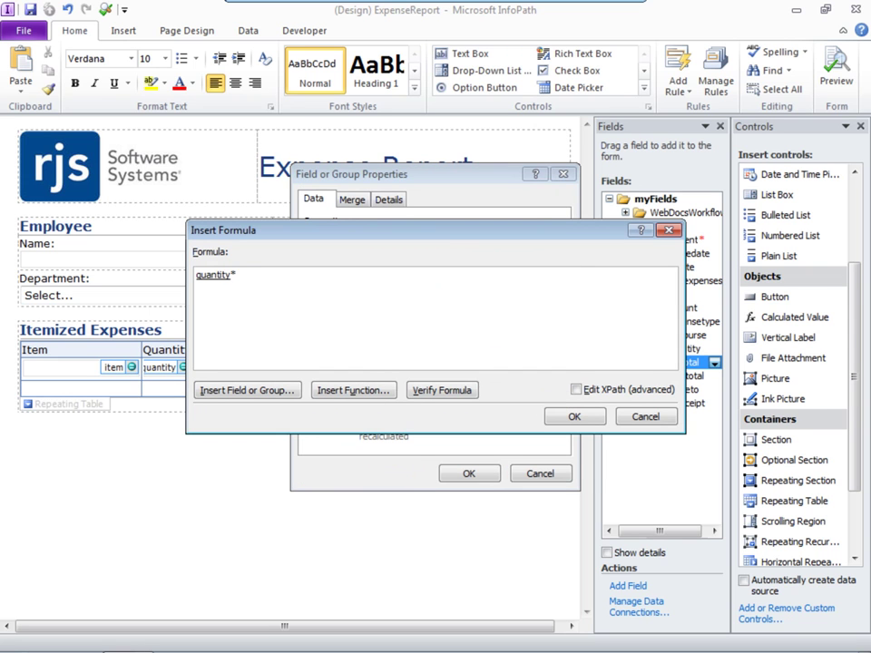
{"action": "left_click", "coordinate": [282, 392]}
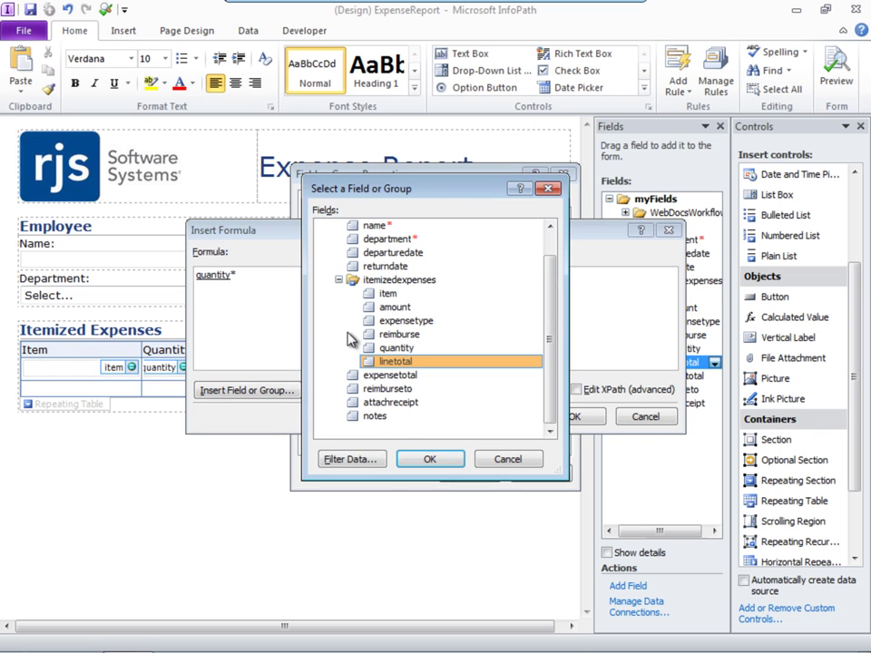
{"action": "left_click", "coordinate": [390, 309]}
{"action": "left_click", "coordinate": [429, 460]}
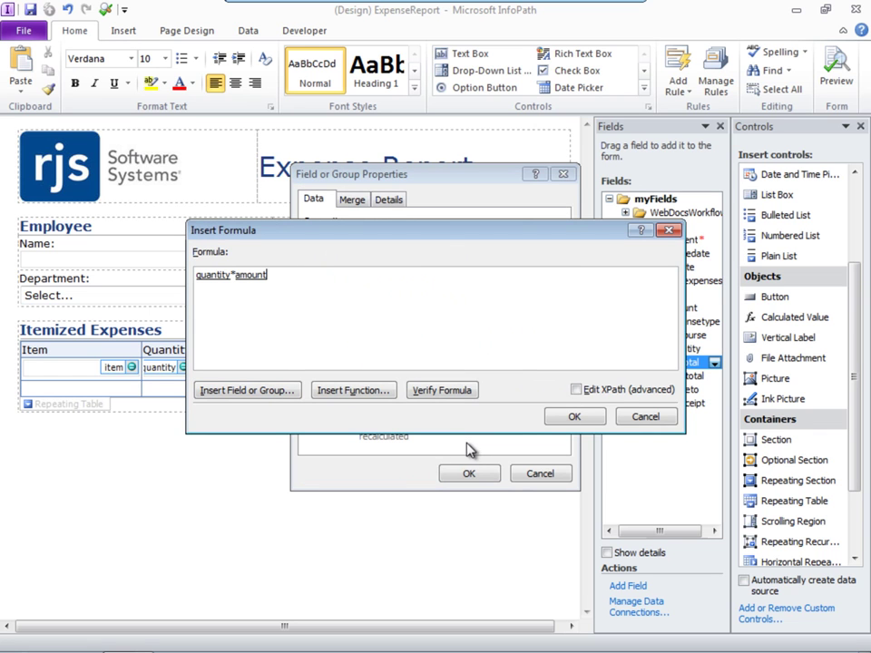
{"action": "left_click", "coordinate": [575, 416]}
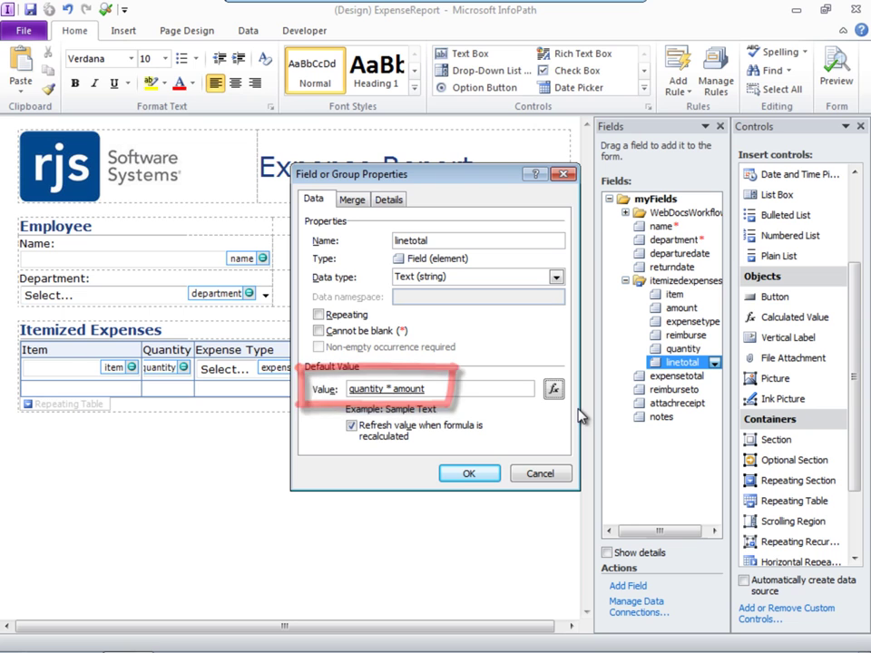
{"action": "left_click", "coordinate": [467, 476]}
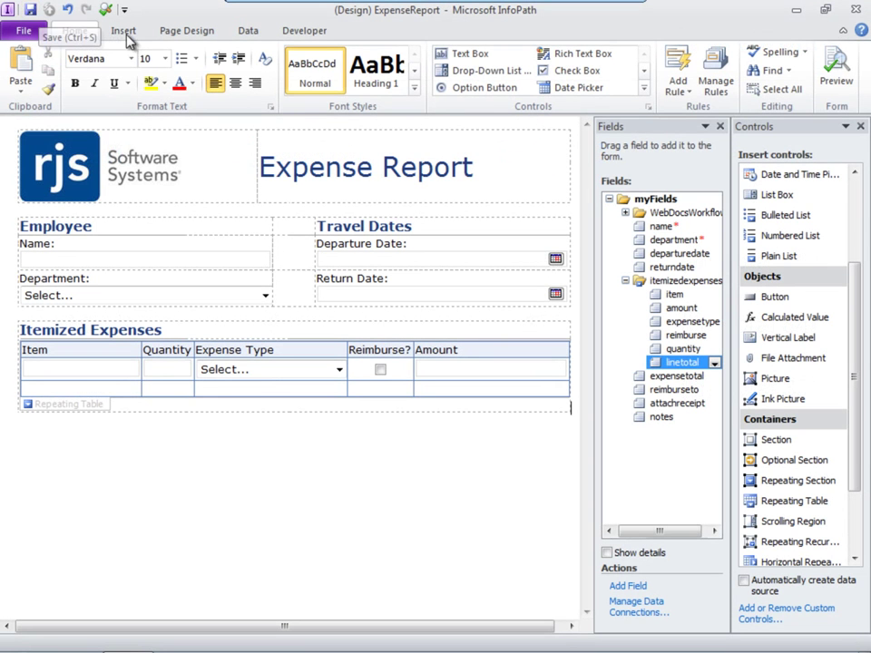
- Set the expensetotal field's default value to the formula sum(linetotal), using the linetotal field from the itemizedexpenses group
{"action": "left_click", "coordinate": [676, 377]}
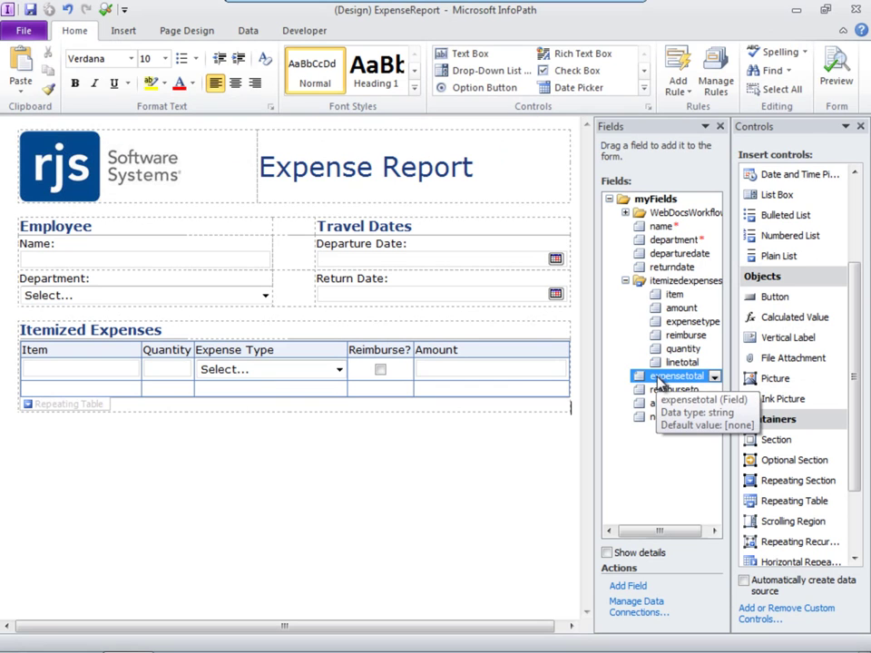
{"action": "left_click", "coordinate": [715, 376]}
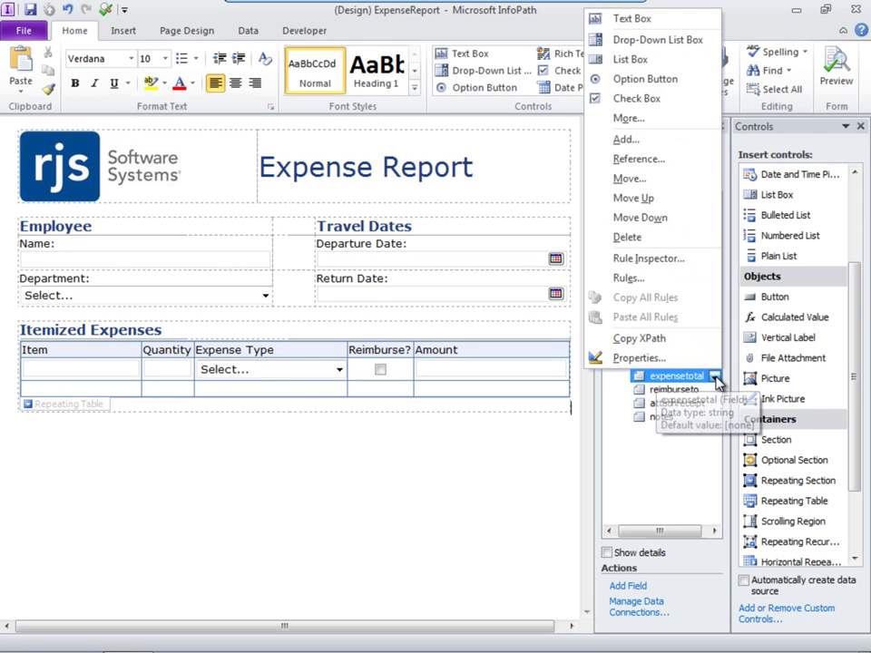
{"action": "left_click", "coordinate": [655, 359]}
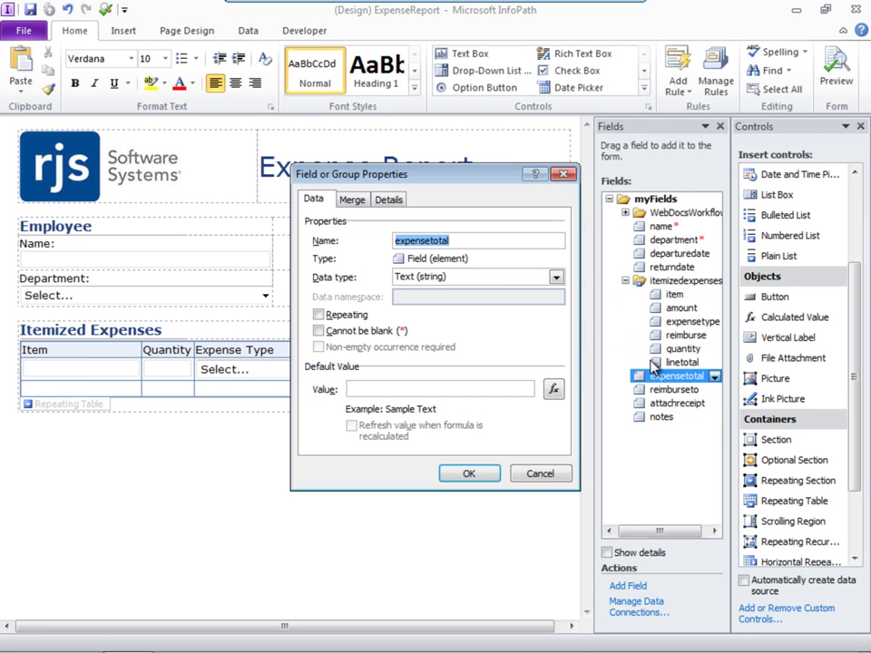
{"action": "left_click", "coordinate": [552, 388]}
{"action": "left_click", "coordinate": [367, 392]}
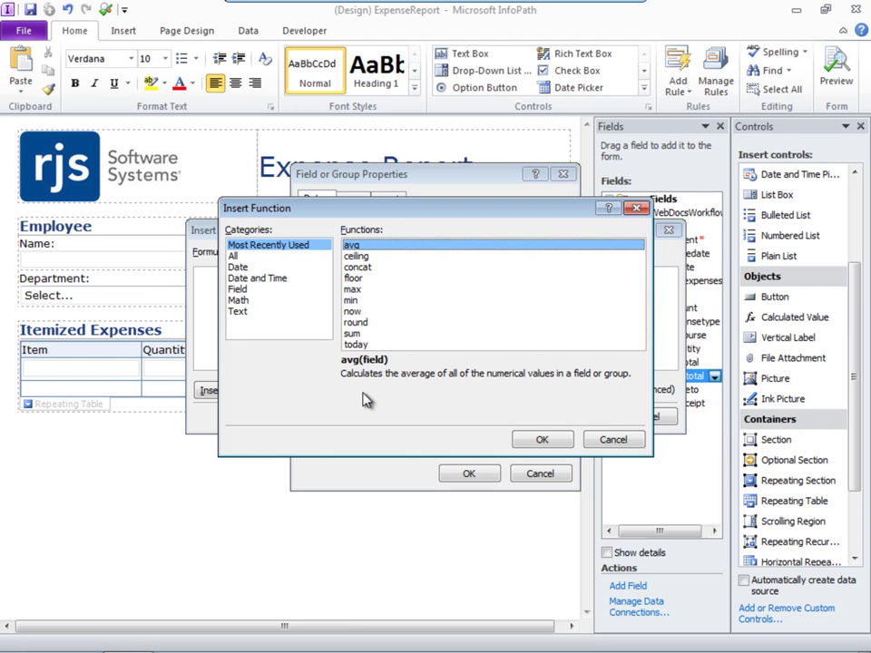
{"action": "left_click", "coordinate": [351, 334]}
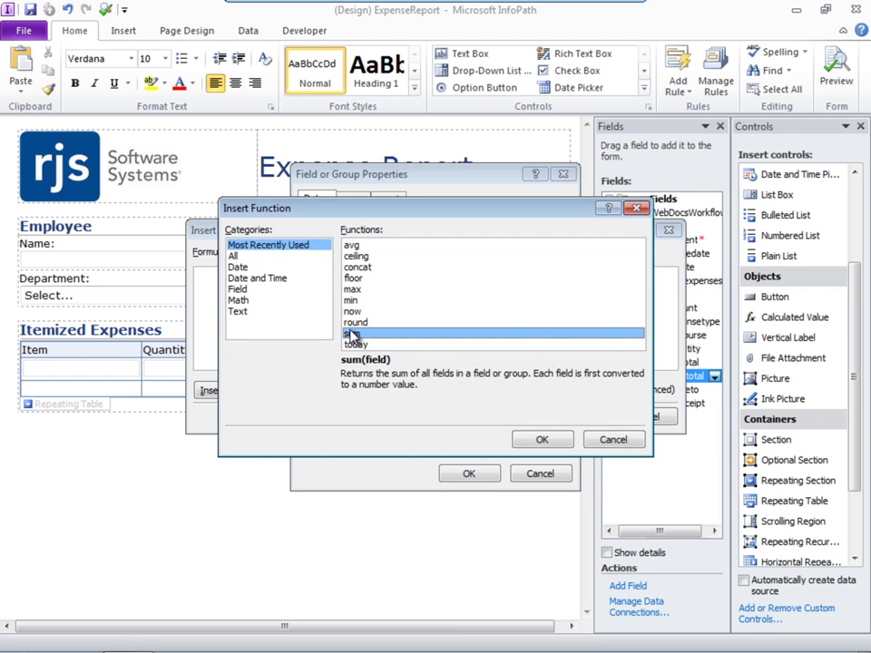
{"action": "left_click", "coordinate": [539, 438]}
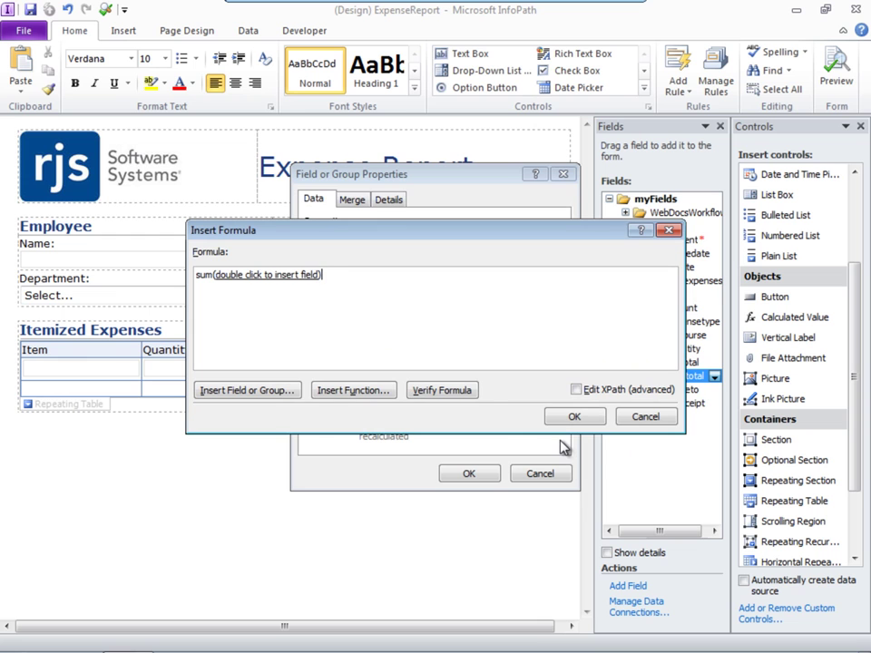
{"action": "double_click", "coordinate": [289, 275]}
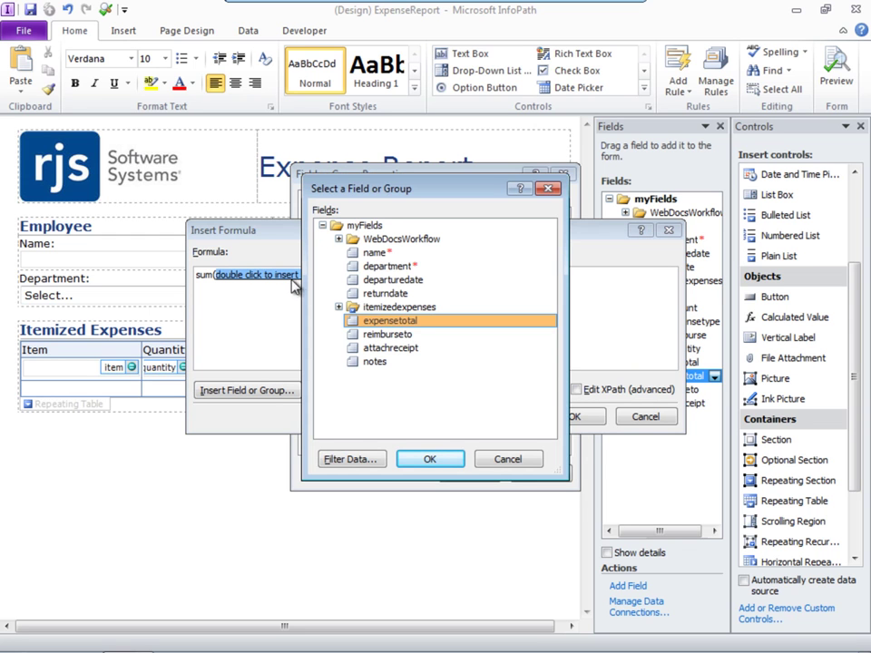
{"action": "left_click", "coordinate": [338, 308]}
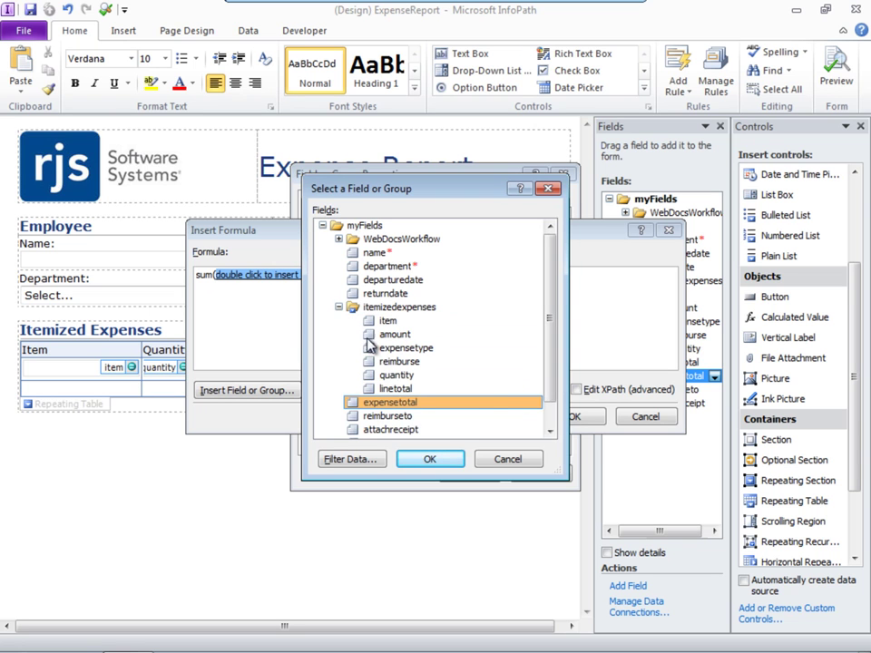
{"action": "left_click", "coordinate": [390, 388]}
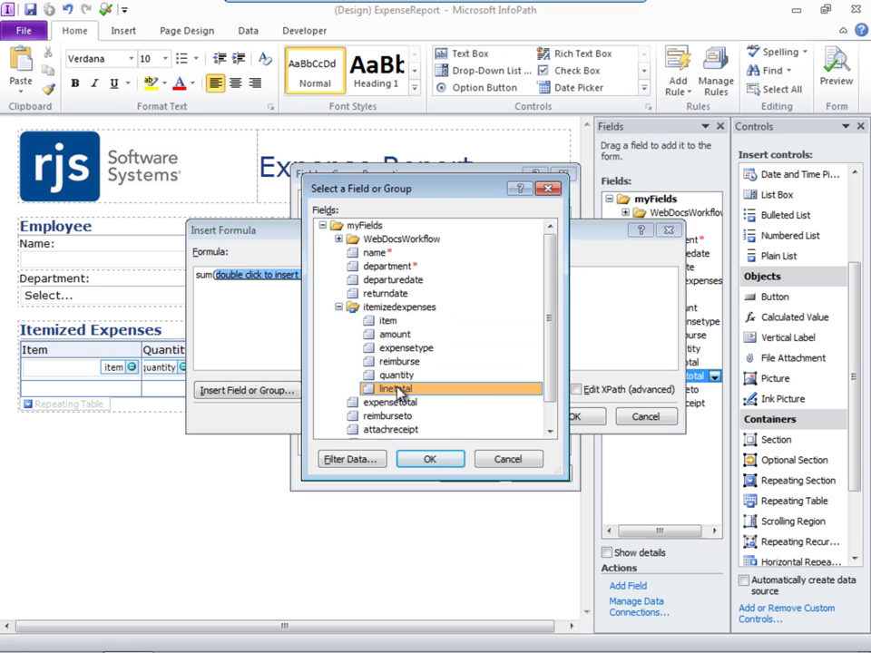
{"action": "left_click", "coordinate": [430, 460]}
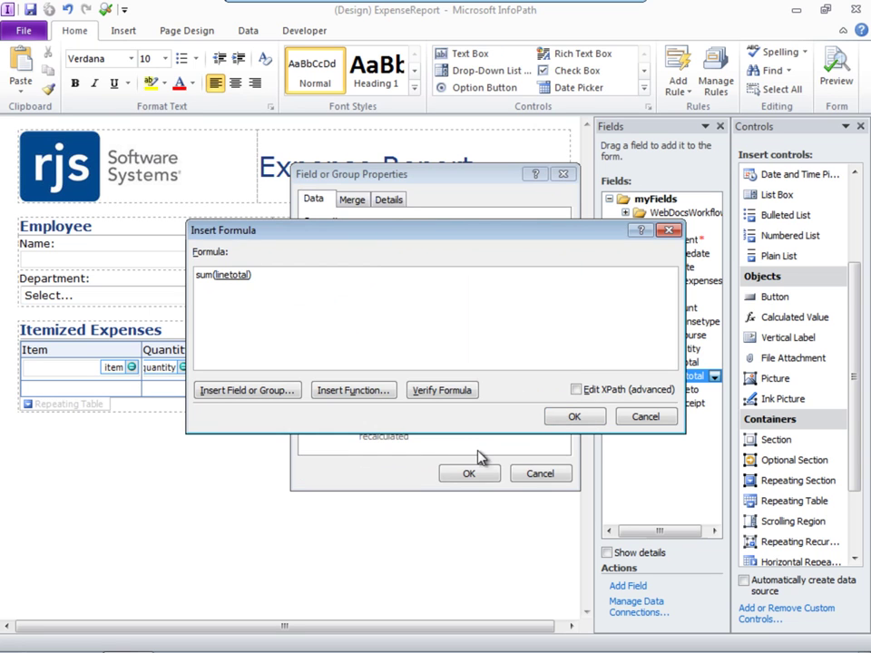
{"action": "left_click", "coordinate": [574, 417]}
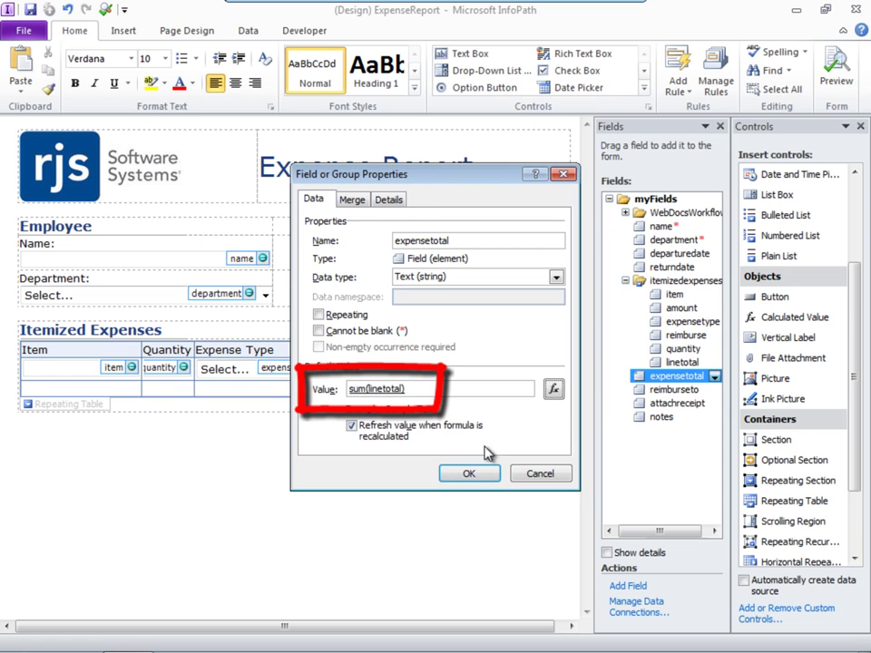
{"action": "left_click", "coordinate": [468, 474]}
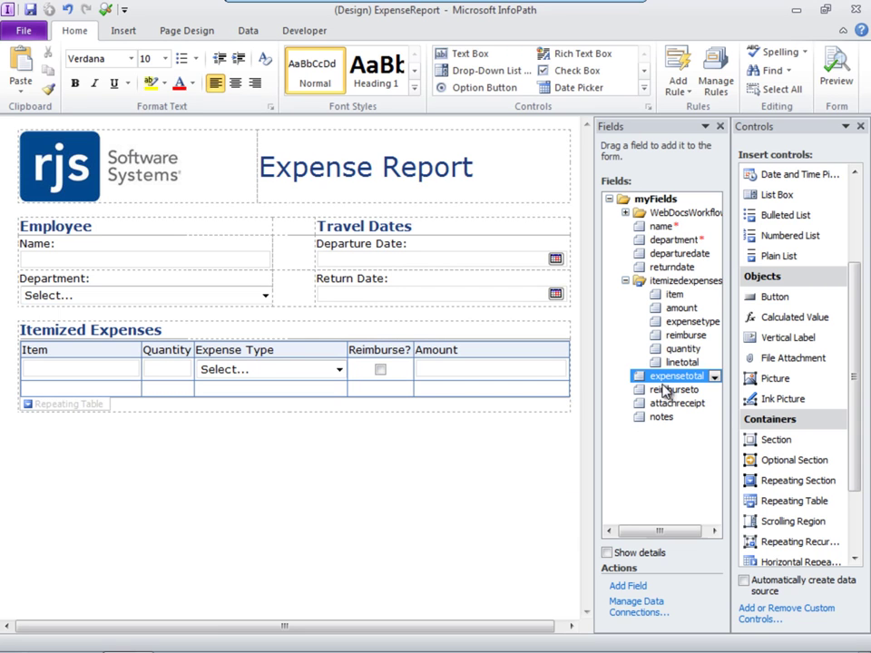
- Place the expensetotal field as a text box in the table's footer cell under the Amount column
{"action": "mouse_move", "coordinate": [662, 377]}
{"action": "left_click_drag", "start_coordinate": [662, 377], "coordinate": [443, 400]}
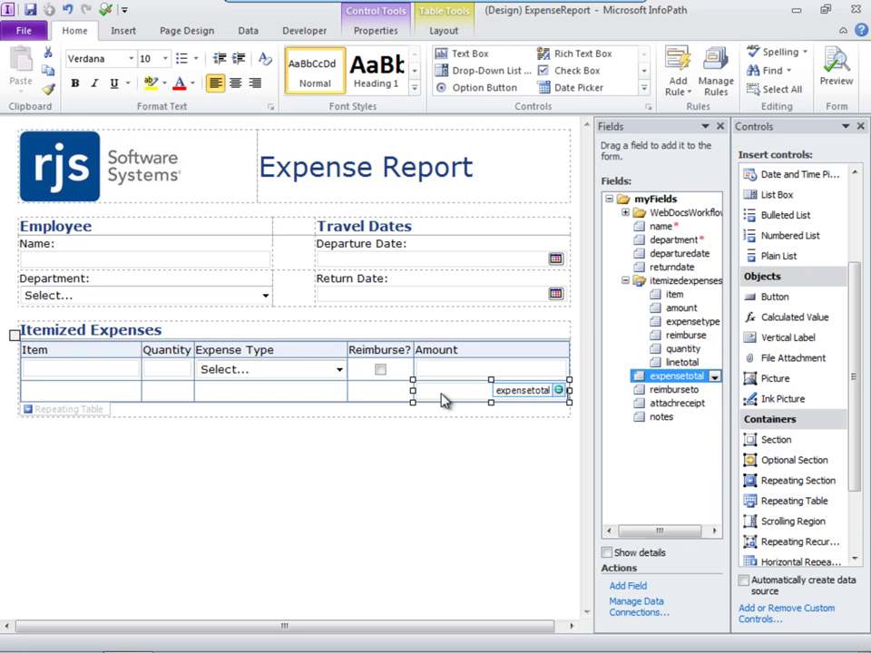
{"action": "key", "text": "ctrl+x"}
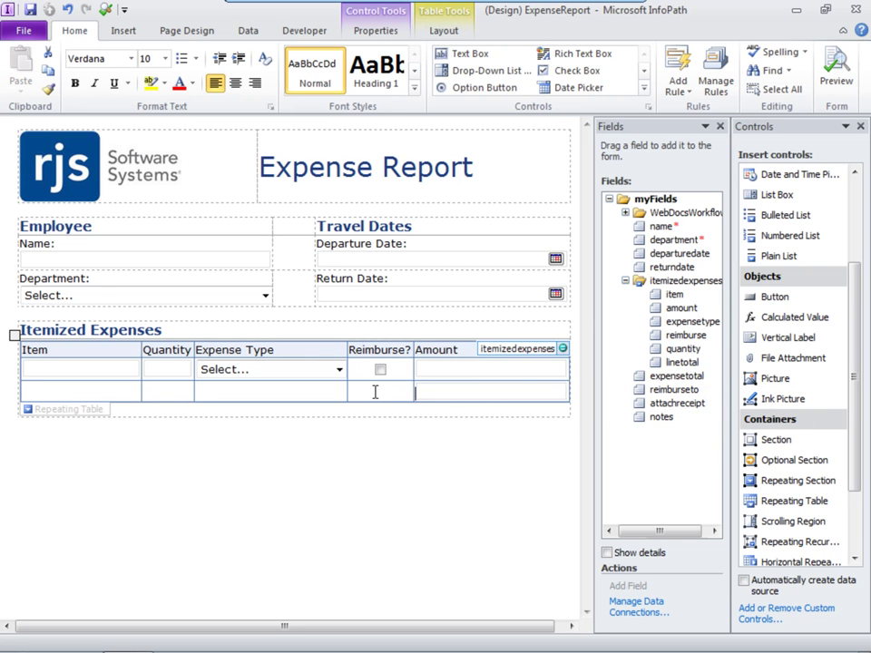
- Add the label "Total:" in the footer cell under Reimburse? and align it to the right, vertically centered
{"action": "left_click", "coordinate": [380, 393]}
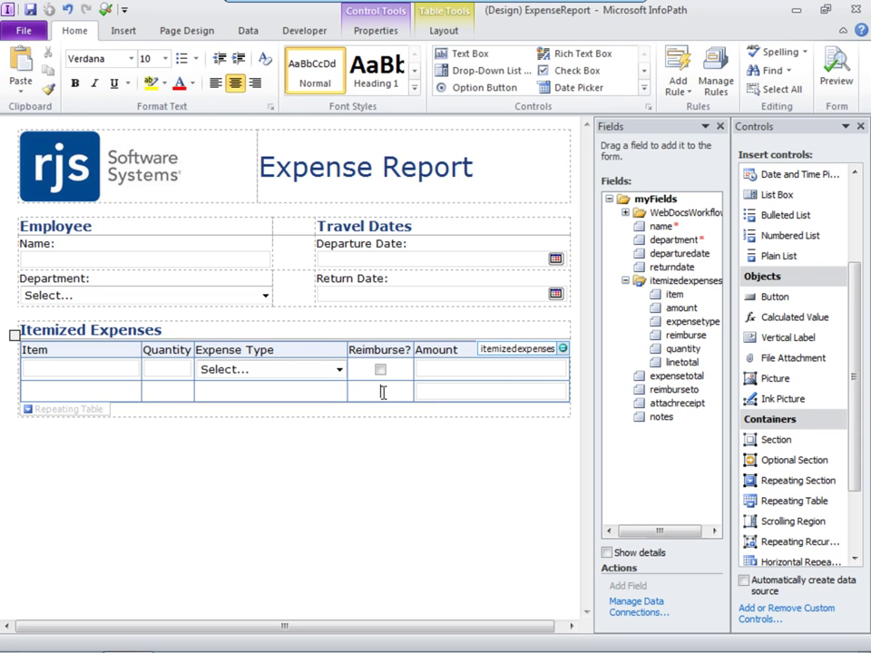
{"action": "type", "text": "Total"}
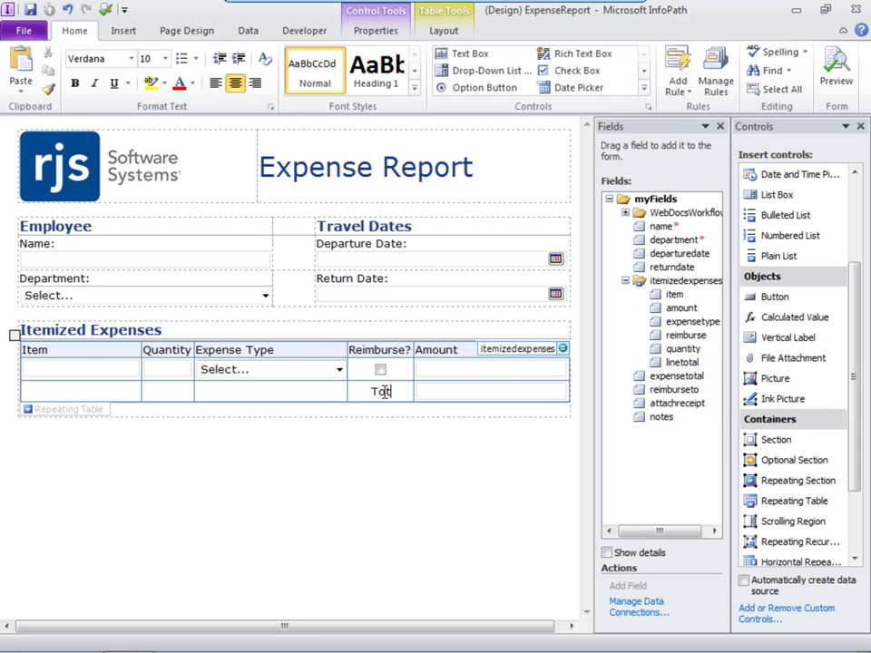
{"action": "type", "text": ":"}
{"action": "left_click", "coordinate": [449, 34]}
{"action": "left_click", "coordinate": [536, 72]}
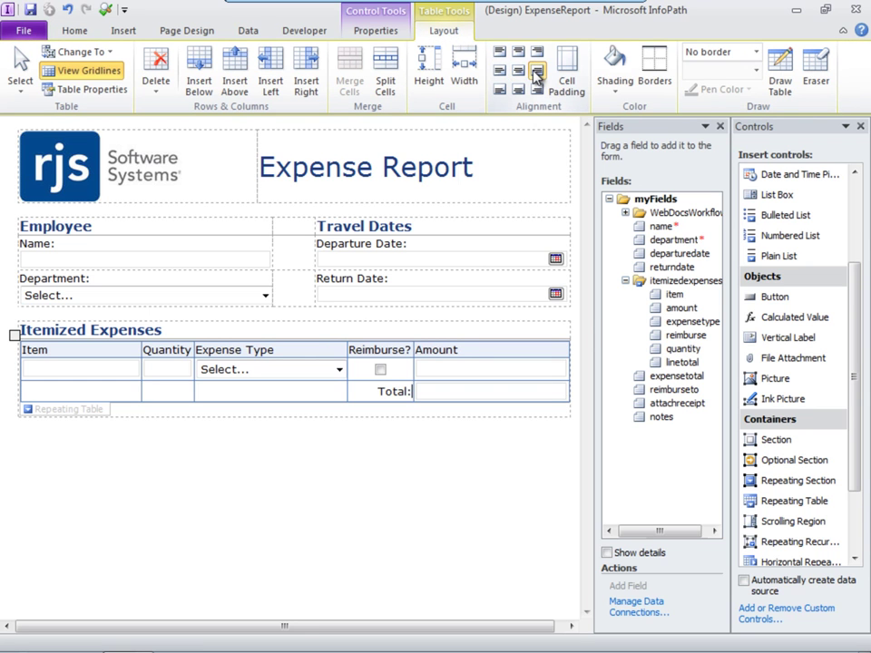